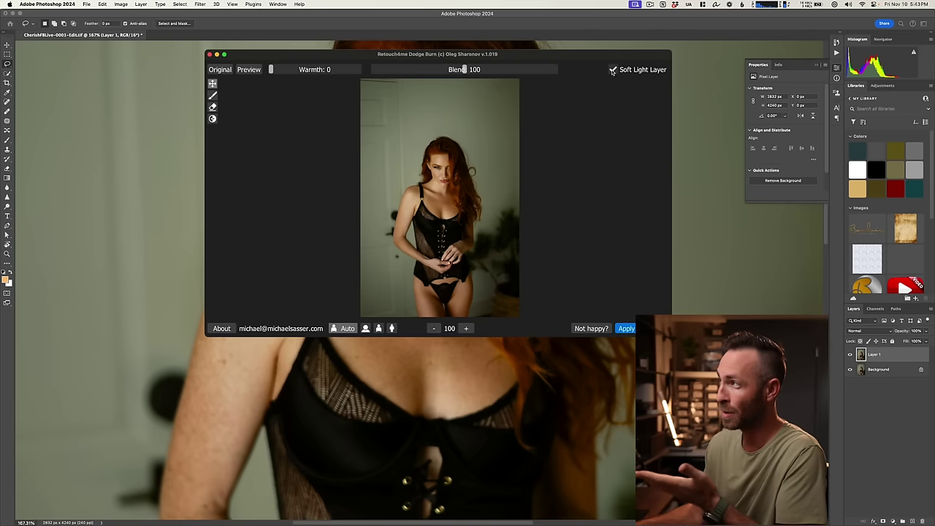
Step: Apply the Retouch4me Dodge Burn filter to Layer 1 as a soft light layer and set its blend mode to Soft Light
{"action": "left_click", "coordinate": [630, 330]}
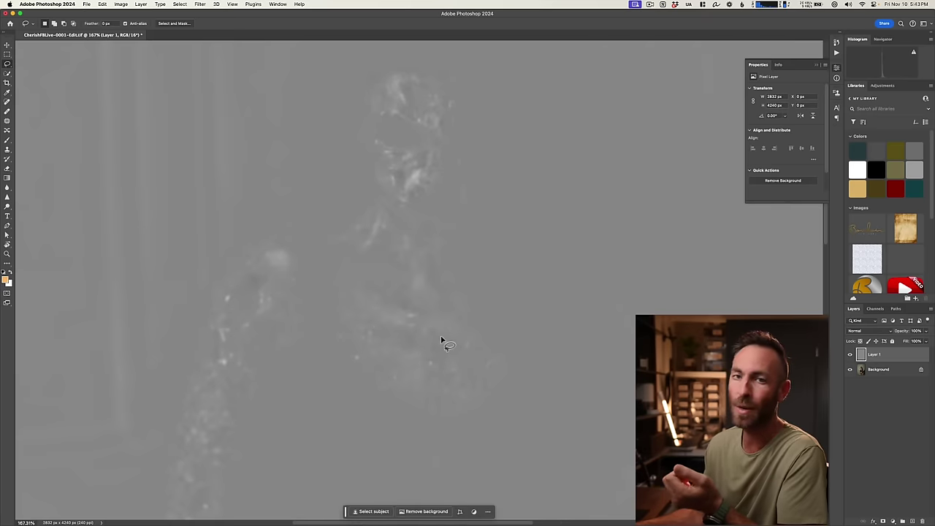
{"action": "left_click", "coordinate": [864, 332]}
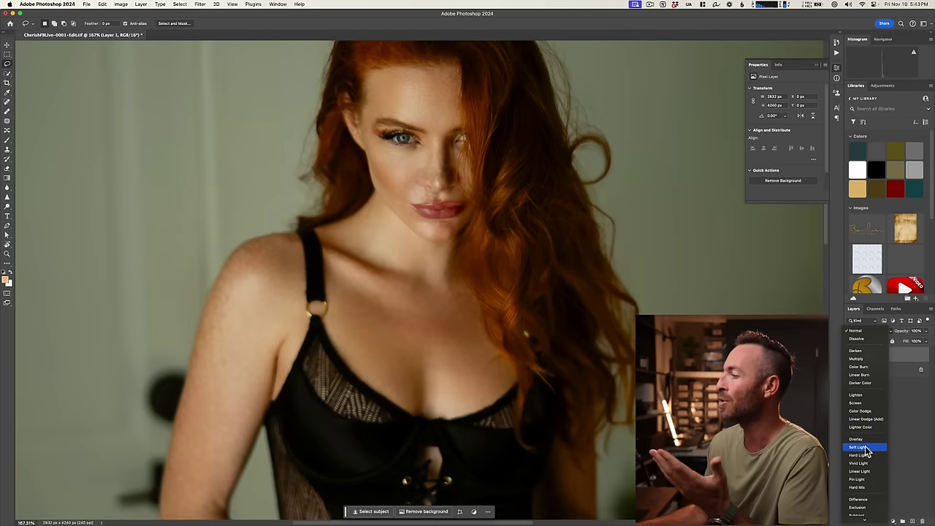
{"action": "left_click", "coordinate": [865, 447]}
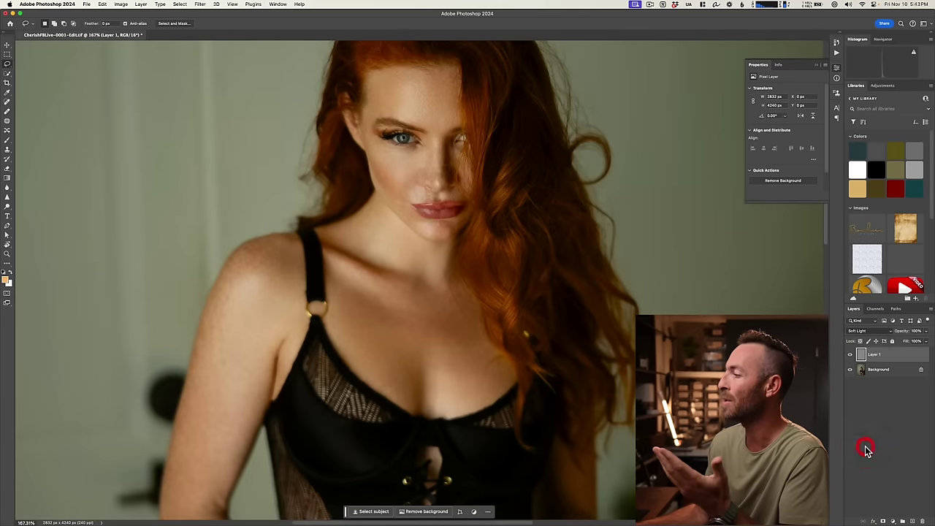
Step: Hide Layer 1 and apply Imagenomic's Portraiture 3 filter with the DEFAULT preset to a copy of the background
{"action": "left_click", "coordinate": [848, 355]}
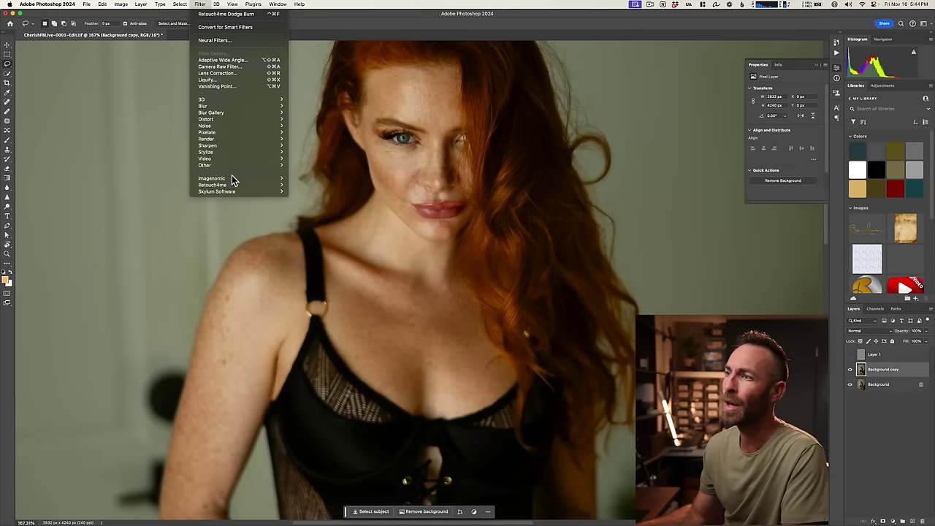
{"action": "left_click", "coordinate": [309, 179]}
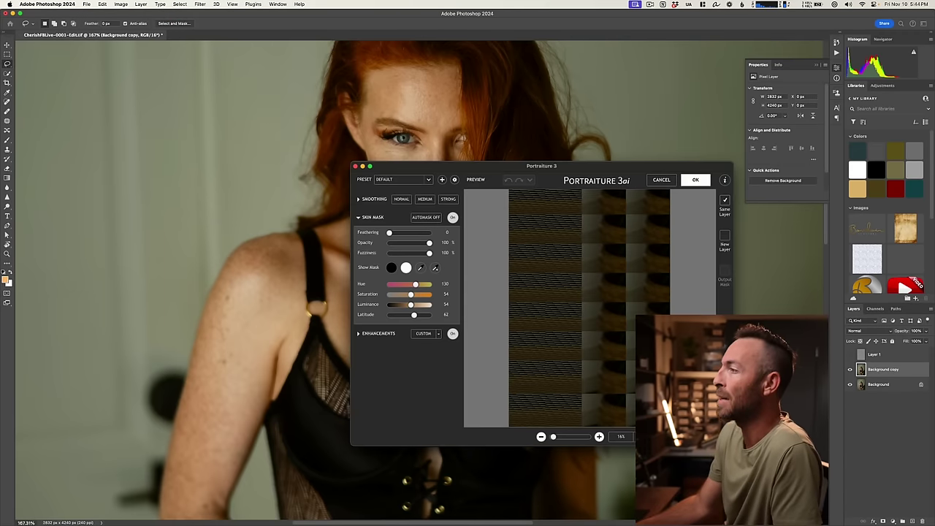
{"action": "left_click", "coordinate": [694, 181]}
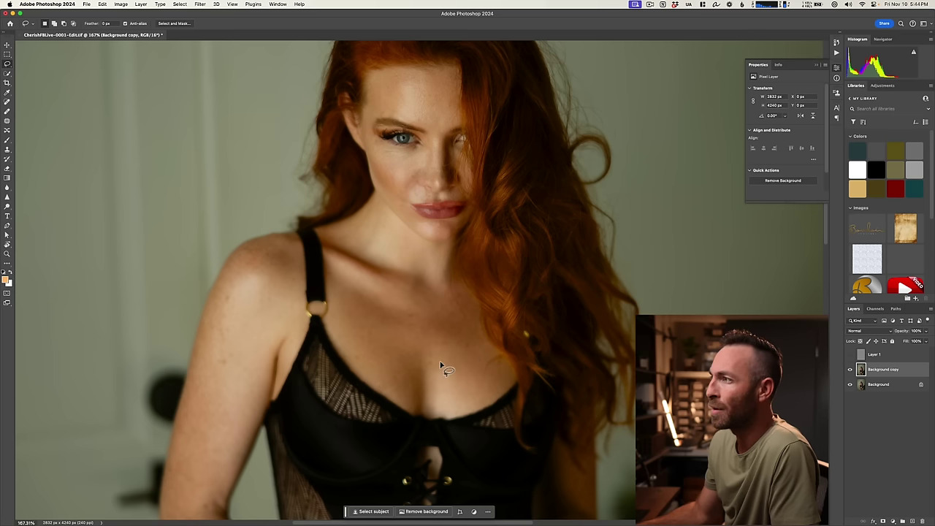
Step: Compare the skin with and without the Portraiture smoothing by toggling the background copy, then examine the shoulder and face up close
{"action": "left_click", "coordinate": [849, 370]}
{"action": "left_click", "coordinate": [849, 370]}
{"action": "left_click", "coordinate": [848, 370]}
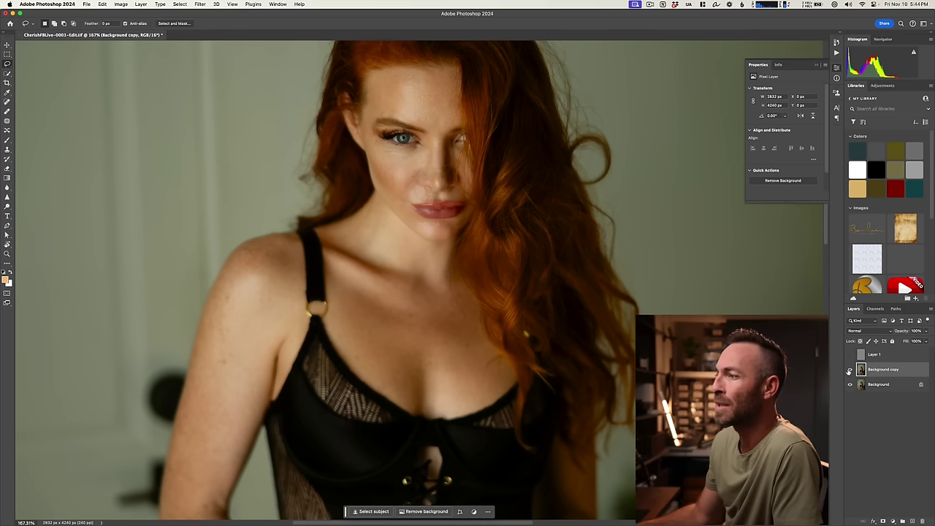
{"action": "left_click", "coordinate": [848, 370]}
{"action": "left_click", "coordinate": [848, 370]}
{"action": "scroll", "coordinate": [403, 351], "scroll_direction": "down", "scroll_amount": 2}
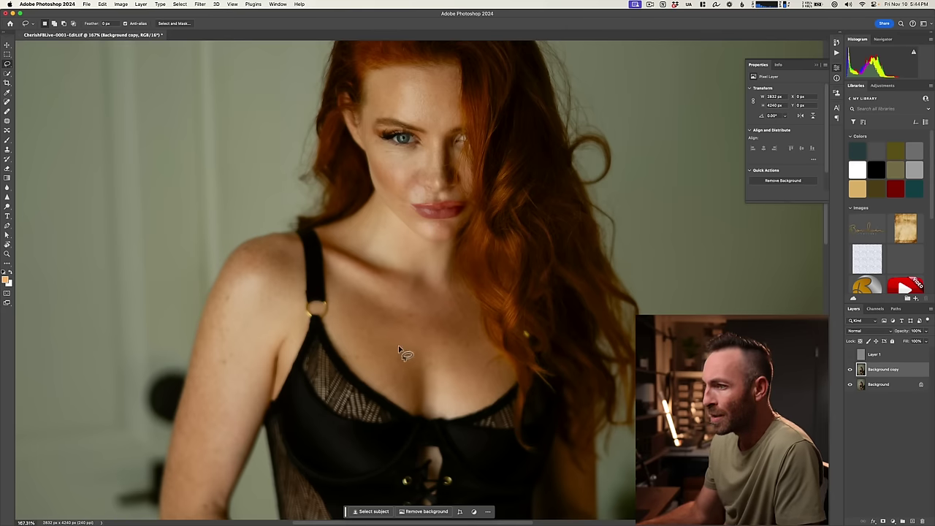
{"action": "left_click", "coordinate": [375, 340], "text": "super"}
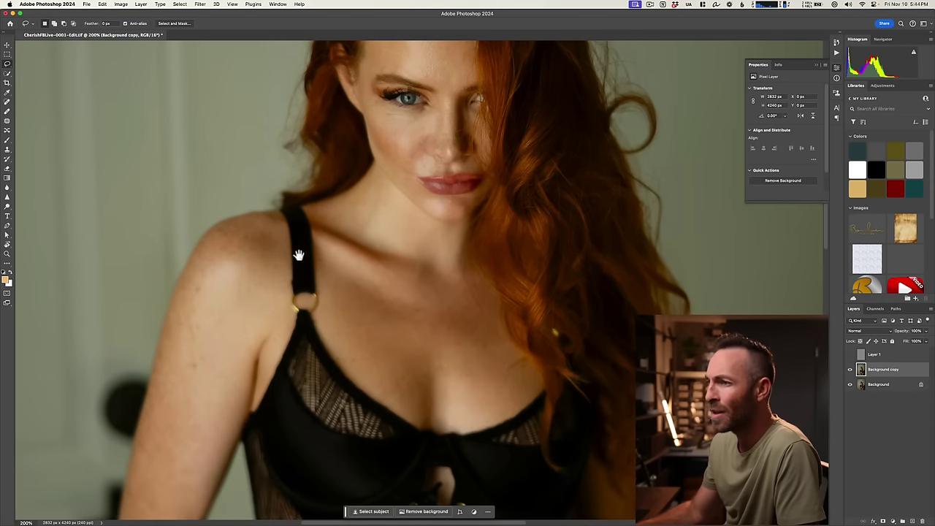
{"action": "left_click_drag", "start_coordinate": [418, 131], "coordinate": [381, 208]}
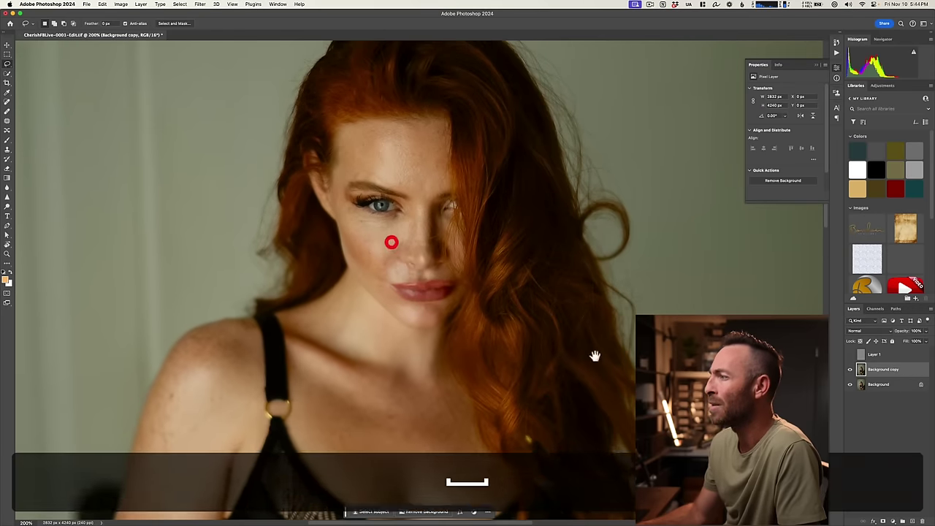
Step: Hide the background copy and show the dodge and burn Layer 1 instead
{"action": "left_click", "coordinate": [848, 369]}
{"action": "left_click", "coordinate": [847, 354]}
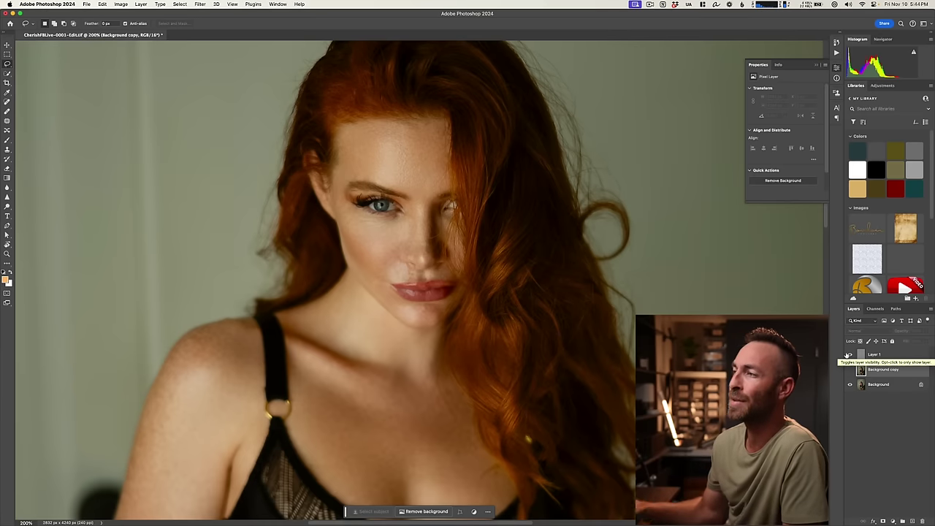
{"action": "left_click", "coordinate": [848, 355]}
{"action": "key", "text": "v"}
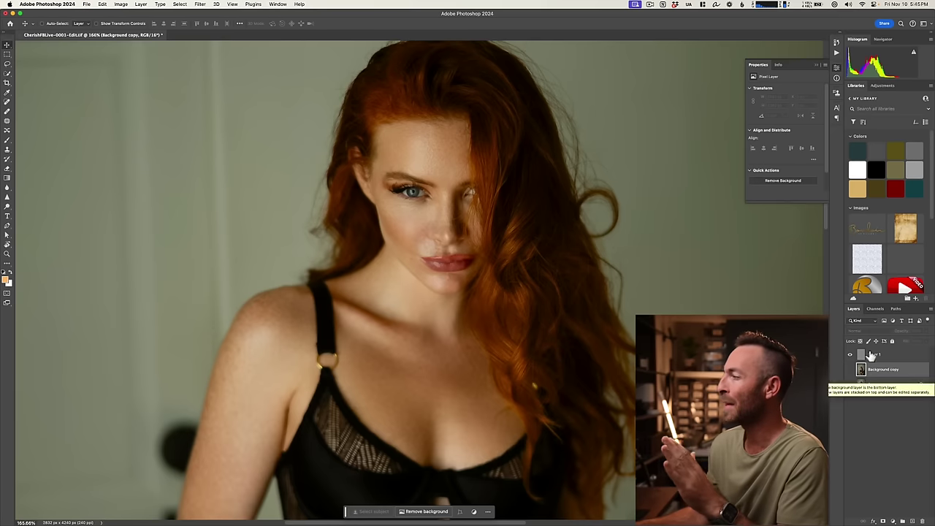
Step: Select Layer 1, adjust its opacity, and toggle its visibility to compare the dodge and burn retouch with the original
{"action": "left_click", "coordinate": [892, 354]}
{"action": "left_click_drag", "start_coordinate": [895, 335], "coordinate": [878, 336]}
{"action": "left_click", "coordinate": [849, 355]}
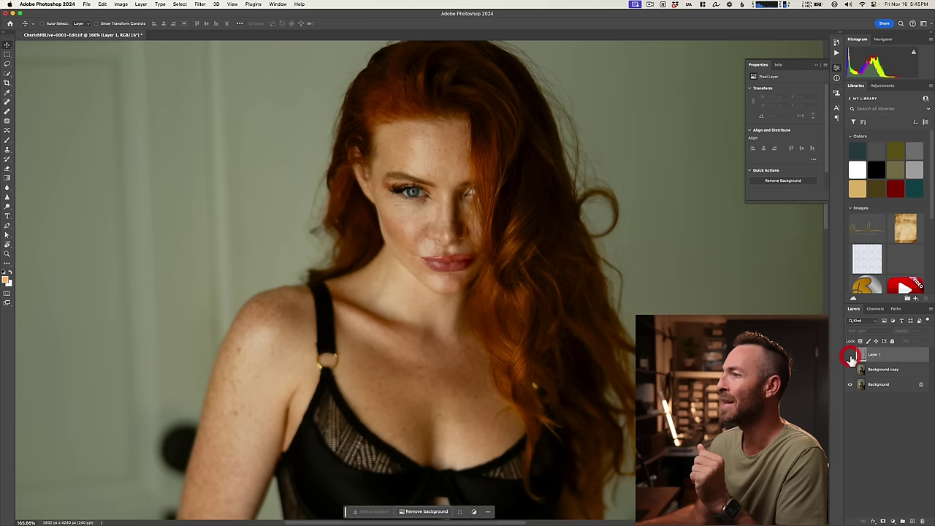
{"action": "left_click", "coordinate": [849, 355]}
{"action": "left_click", "coordinate": [850, 356]}
{"action": "left_click", "coordinate": [849, 356]}
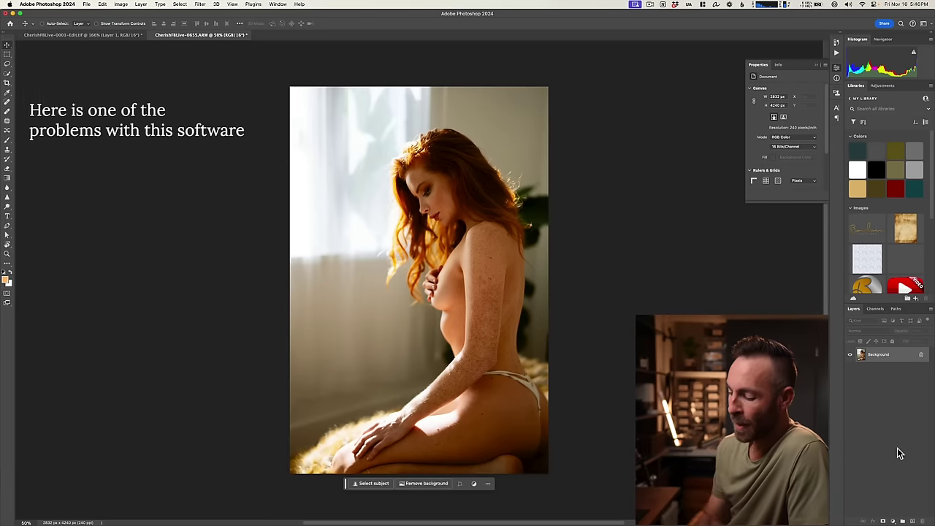
Step: Duplicate the background of the second photo and apply Retouch4me Dodge Burn to the copy with Soft Light Layer enabled
{"action": "key", "text": "super+j"}
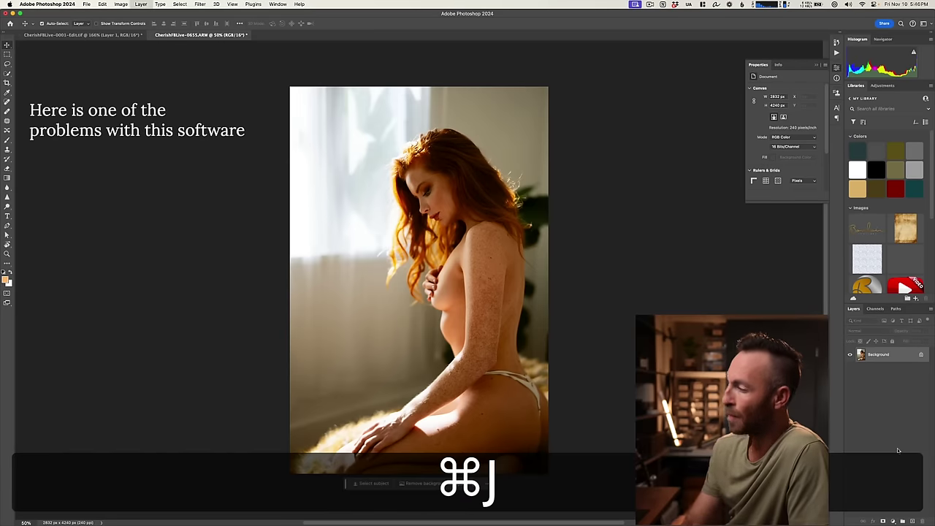
{"action": "left_click", "coordinate": [203, 4]}
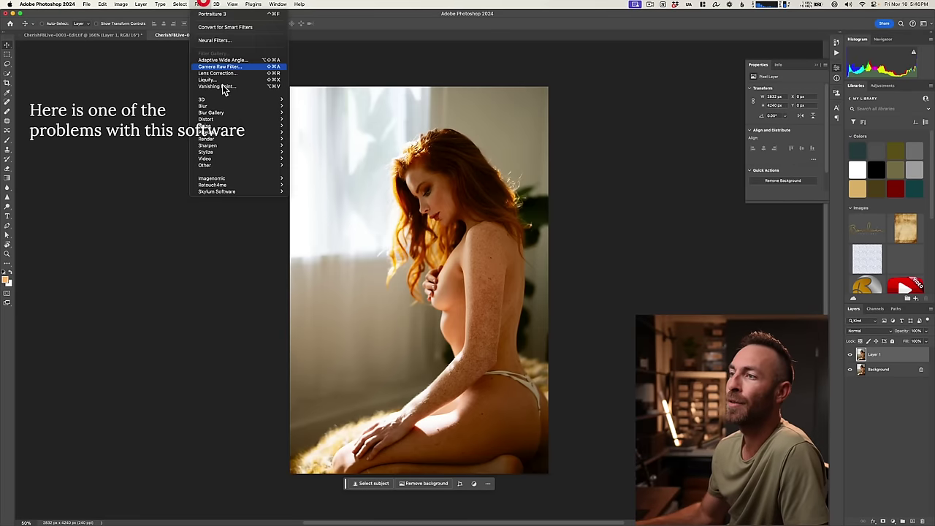
{"action": "left_click", "coordinate": [291, 187]}
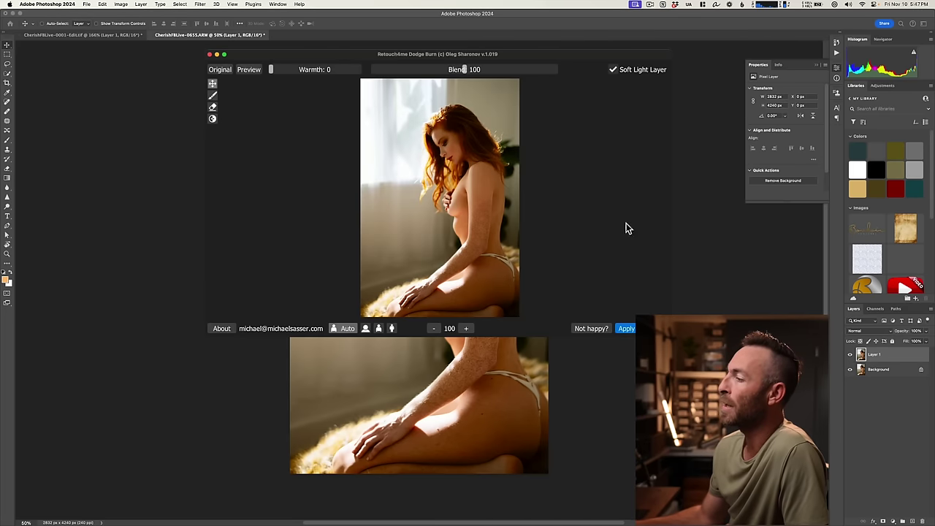
{"action": "left_click", "coordinate": [626, 329]}
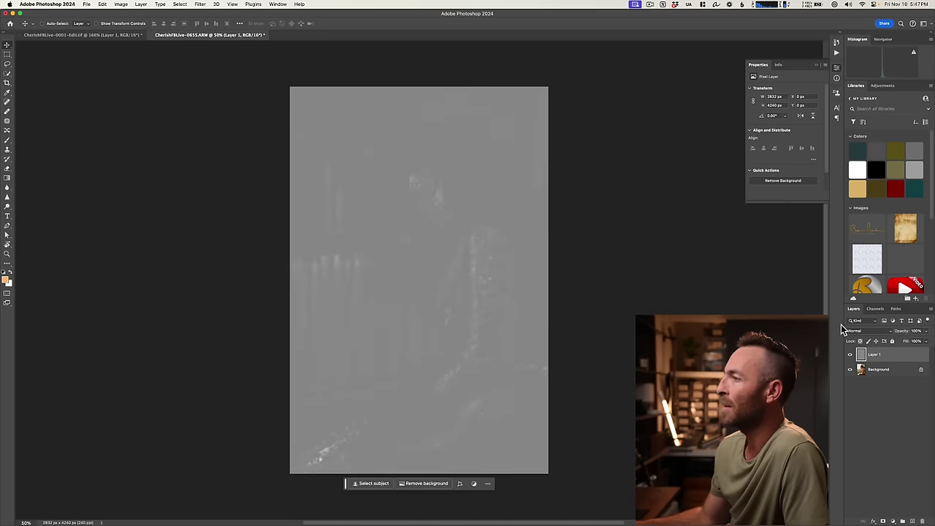
Step: Set the blend mode of the second photo's gray dodge and burn layer to Soft Light
{"action": "left_click", "coordinate": [511, 292], "text": "super"}
{"action": "left_click", "coordinate": [486, 330], "text": "super"}
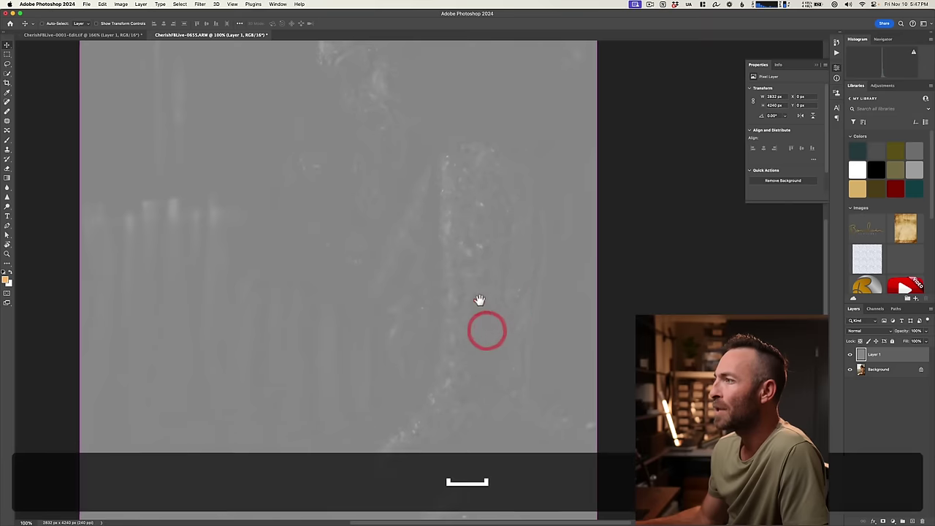
{"action": "left_click_drag", "start_coordinate": [479, 301], "coordinate": [501, 225]}
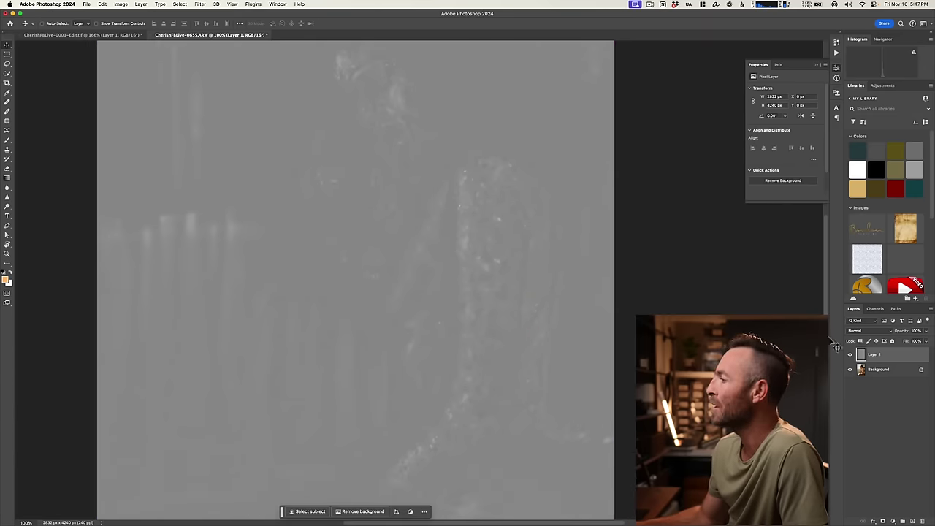
{"action": "left_click", "coordinate": [869, 330]}
{"action": "left_click", "coordinate": [862, 390]}
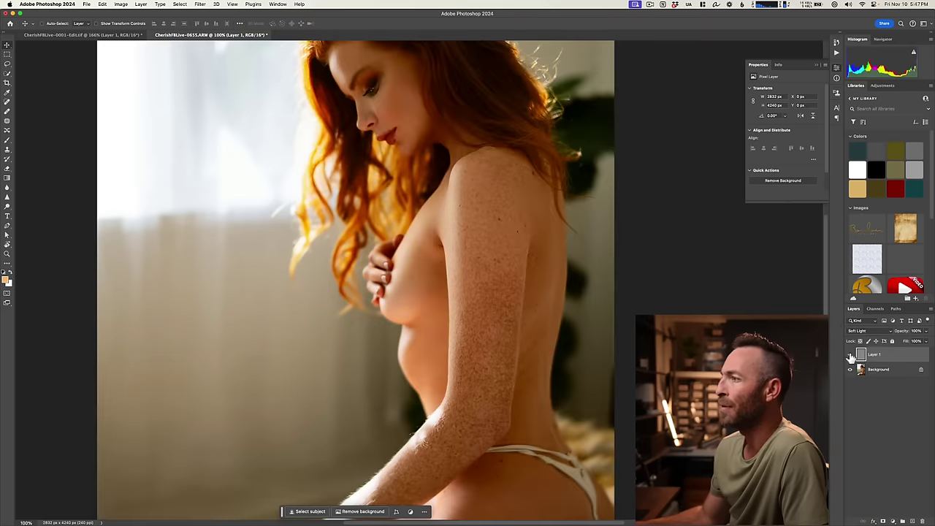
Step: Examine what the dodge and burn layer changes on the arm, back and legs by toggling Layer 1's visibility
{"action": "left_click", "coordinate": [849, 354]}
{"action": "left_click", "coordinate": [849, 354]}
{"action": "left_click", "coordinate": [849, 354]}
{"action": "left_click", "coordinate": [850, 354]}
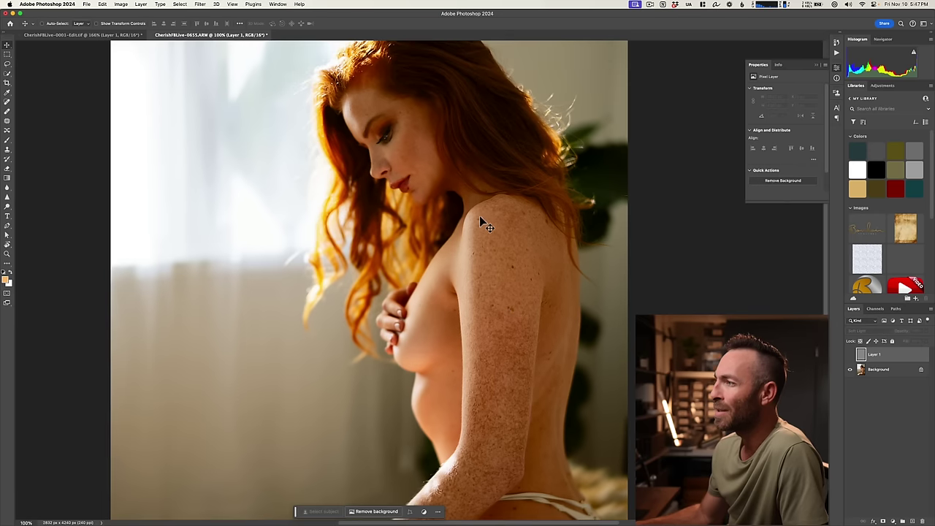
{"action": "key", "text": "space"}
{"action": "left_click_drag", "start_coordinate": [499, 351], "coordinate": [527, 234]}
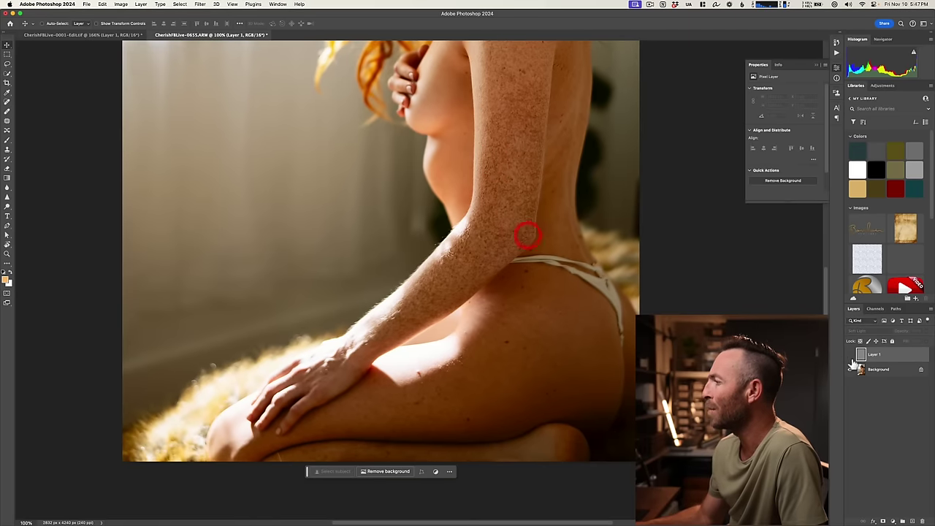
{"action": "left_click", "coordinate": [850, 355]}
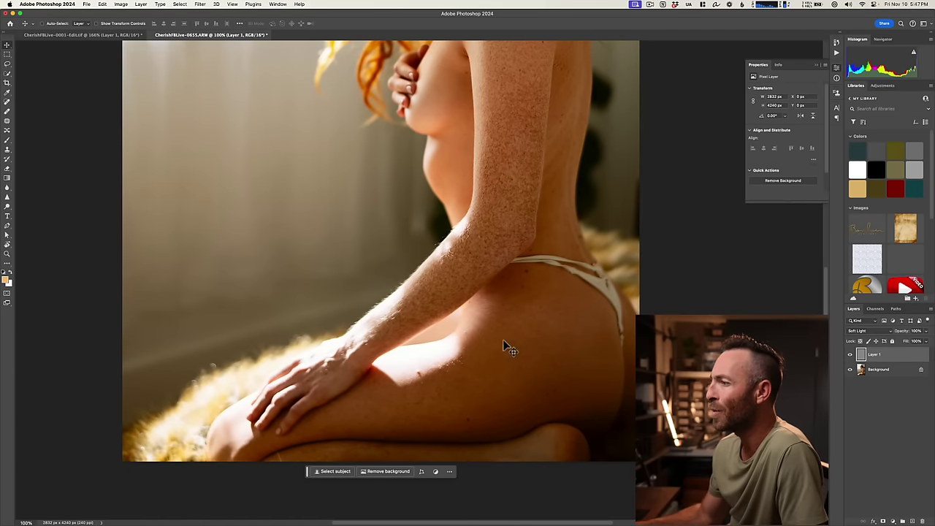
{"action": "key", "text": "super+comma"}
{"action": "key", "text": "super+0"}
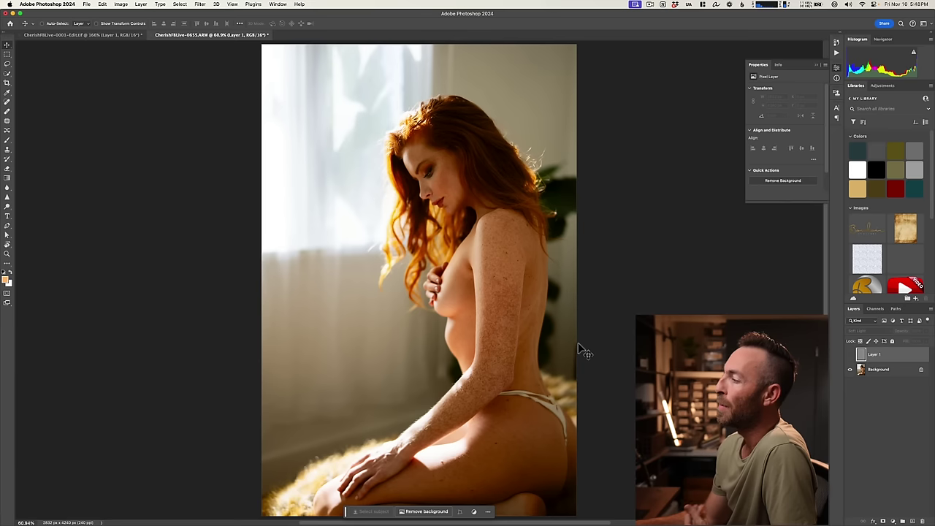
Step: Try lowering Layer 1's opacity to 89% and toggle the layer to compare the whole image before and after
{"action": "left_click", "coordinate": [850, 355]}
{"action": "left_click", "coordinate": [893, 333]}
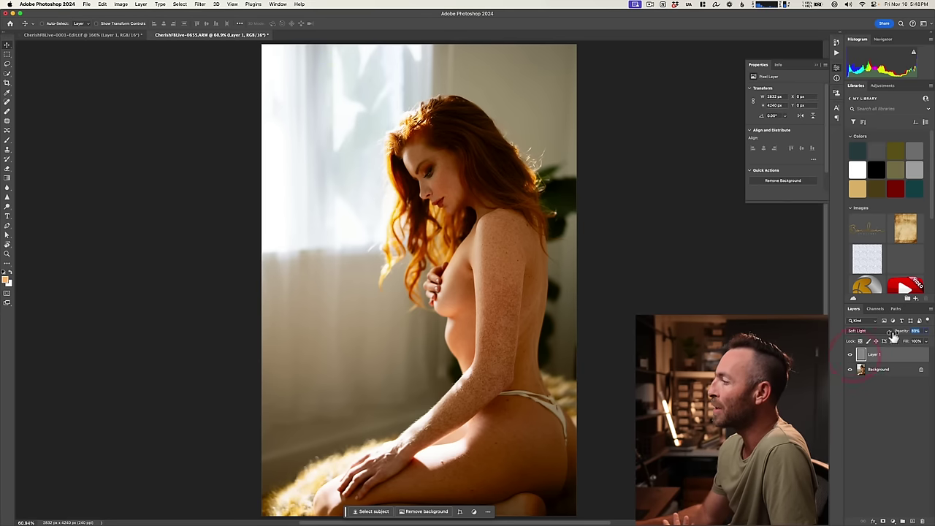
{"action": "left_click", "coordinate": [849, 355]}
{"action": "left_click", "coordinate": [850, 355]}
{"action": "left_click", "coordinate": [849, 355]}
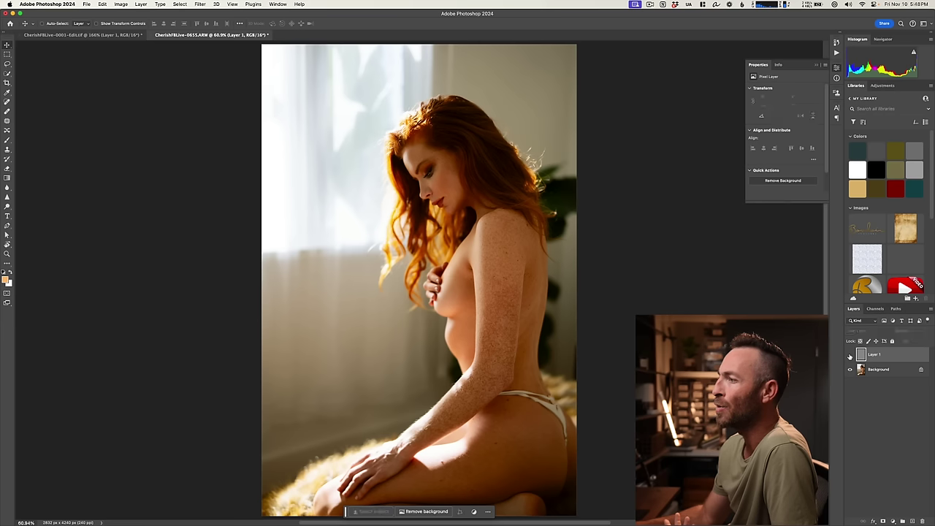
{"action": "left_click", "coordinate": [849, 355]}
{"action": "left_click", "coordinate": [849, 355]}
{"action": "left_click", "coordinate": [850, 355]}
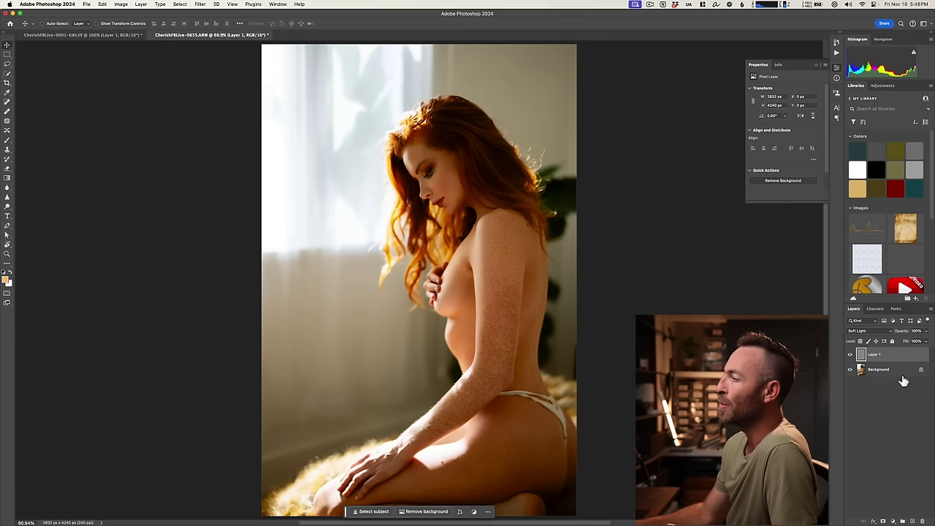
Step: Add a layer mask to Layer 1 and brush black over the moles on the shoulder and upper arm to restore them
{"action": "left_click", "coordinate": [882, 521]}
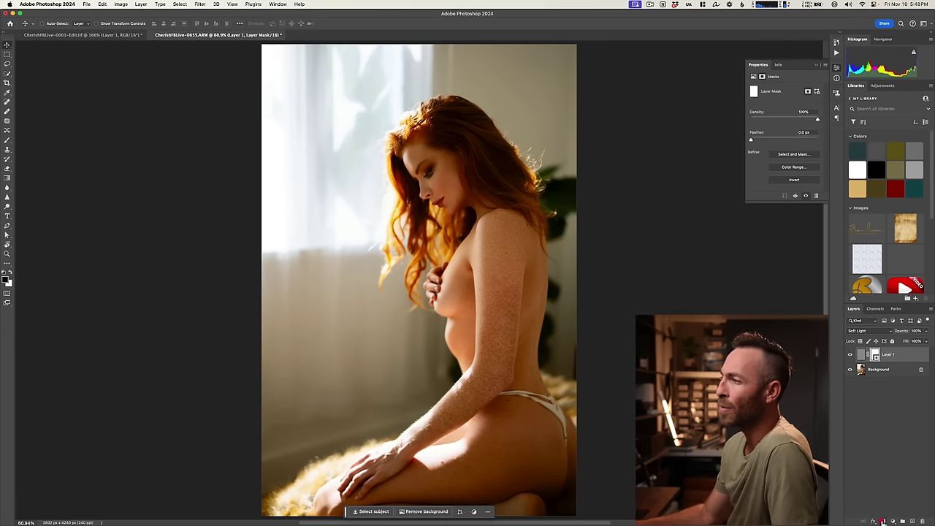
{"action": "left_click", "coordinate": [510, 261], "text": "super"}
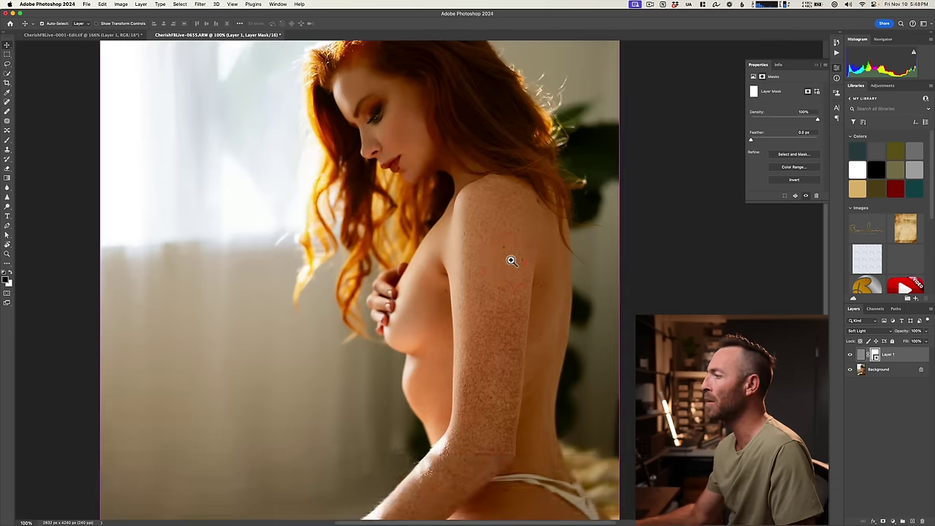
{"action": "left_click", "coordinate": [510, 260], "text": "super"}
{"action": "key", "text": "b"}
{"action": "left_click_drag", "start_coordinate": [511, 259], "coordinate": [483, 238]}
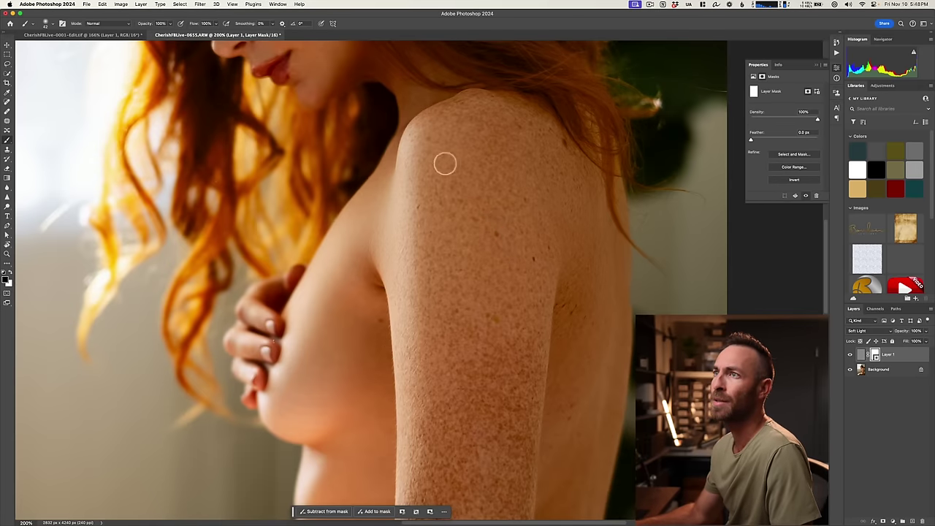
{"action": "left_click", "coordinate": [495, 244]}
{"action": "left_click", "coordinate": [563, 145]}
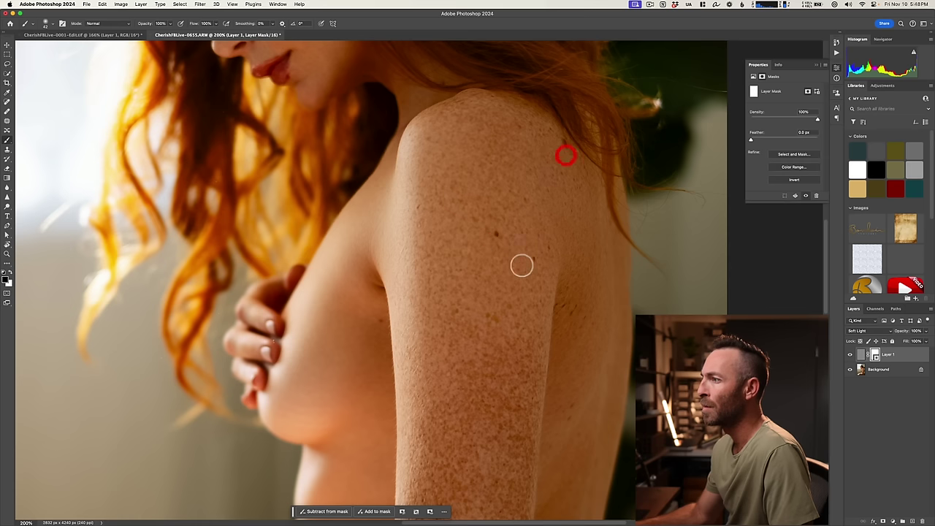
{"action": "left_click", "coordinate": [531, 264]}
{"action": "left_click", "coordinate": [457, 313]}
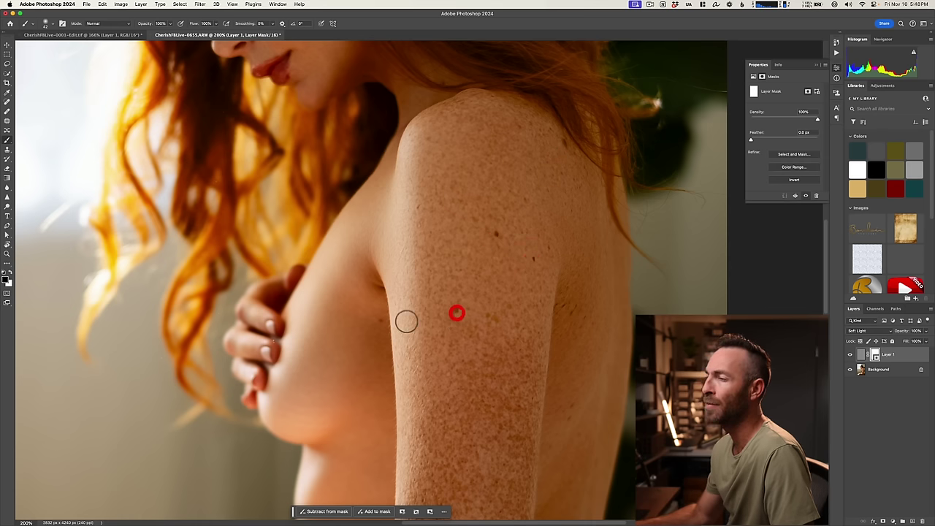
{"action": "left_click_drag", "start_coordinate": [504, 317], "coordinate": [558, 346]}
Step: Brush black on Layer 1's mask over the remaining moles on the thigh and upper body
{"action": "left_click_drag", "start_coordinate": [499, 192], "coordinate": [510, 251]}
{"action": "key", "text": "super+minus"}
{"action": "left_click", "coordinate": [401, 347]}
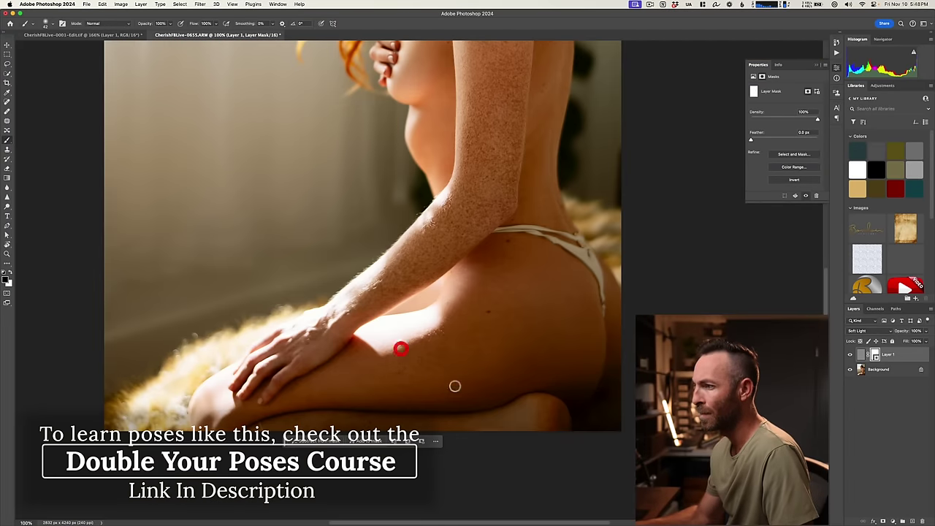
{"action": "left_click", "coordinate": [450, 390]}
{"action": "left_click", "coordinate": [406, 369]}
{"action": "left_click_drag", "start_coordinate": [520, 147], "coordinate": [499, 319]}
{"action": "left_click", "coordinate": [526, 141]}
{"action": "key", "text": "super+minus"}
{"action": "key", "text": "super+minus"}
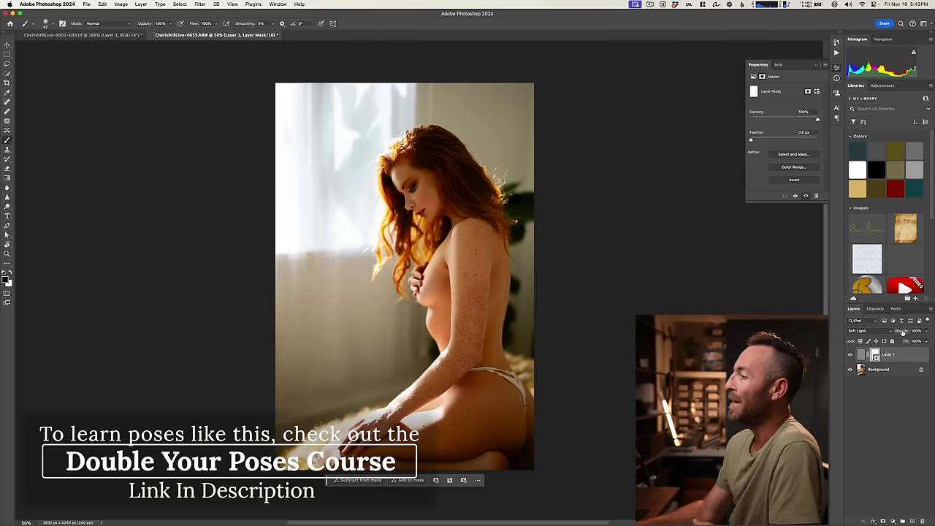
Step: Set Layer 1's opacity to 50% and load its mask as a selection to show the masked spots, then deselect
{"action": "left_click_drag", "start_coordinate": [890, 334], "coordinate": [884, 335]}
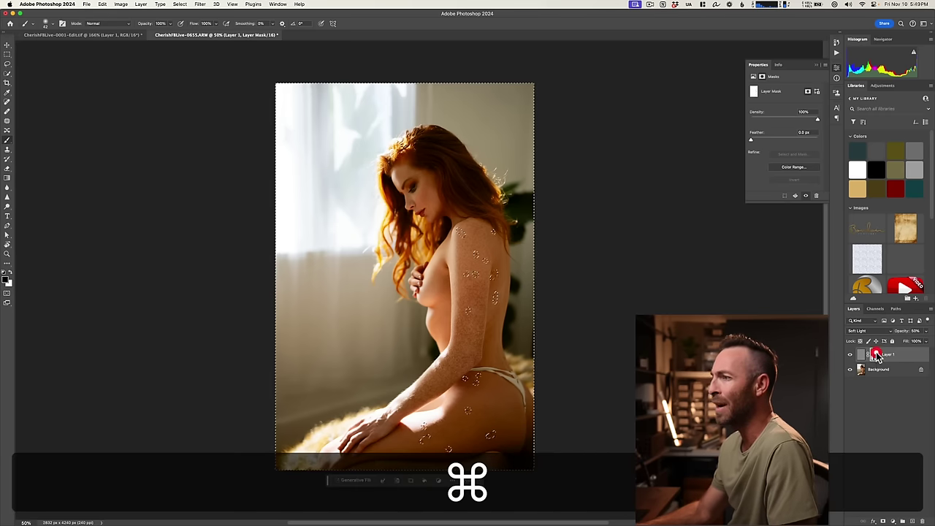
{"action": "left_click", "coordinate": [875, 356], "text": "super"}
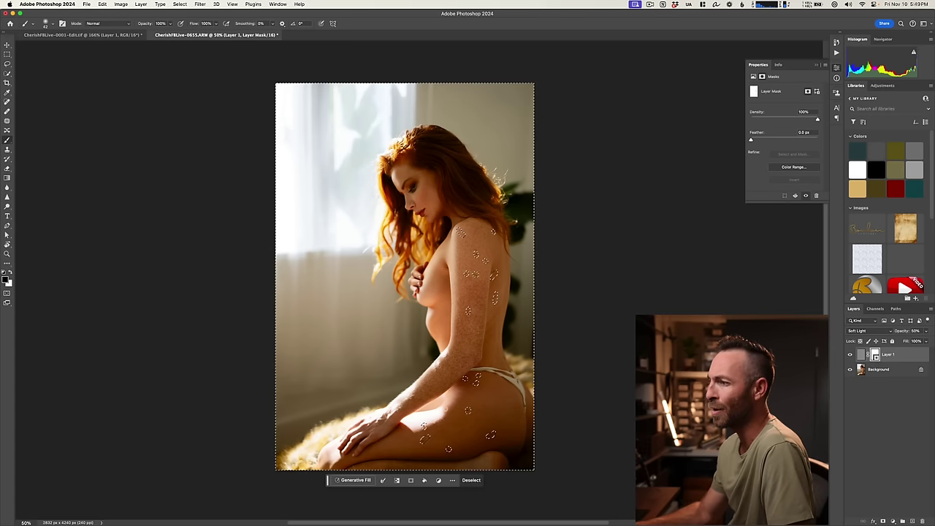
{"action": "key", "text": "super+d"}
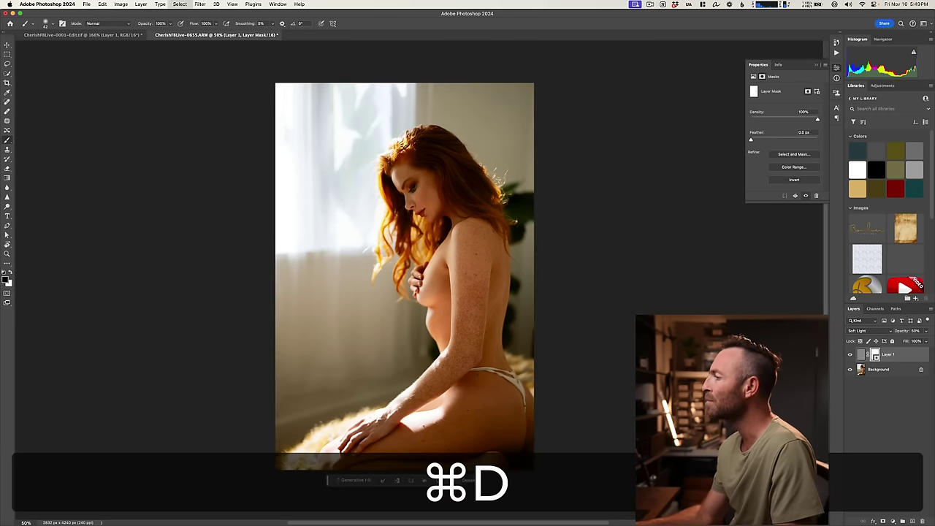
{"action": "left_click", "coordinate": [876, 397]}
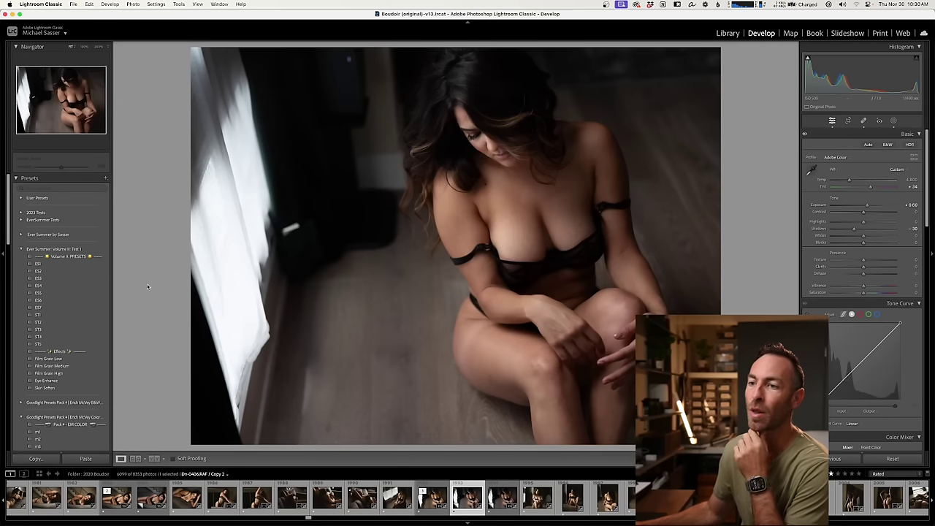
Step: Duplicate the seated portrait's background and apply Retouch4me Portrait Volumes to the copy with Blend 100 and Soft Light Layer enabled
{"action": "left_click", "coordinate": [90, 286]}
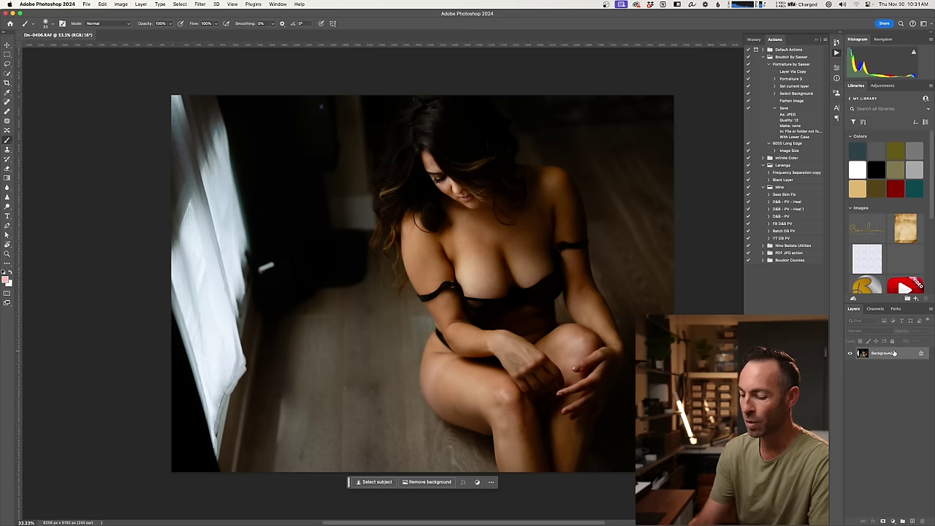
{"action": "key", "text": "super+j"}
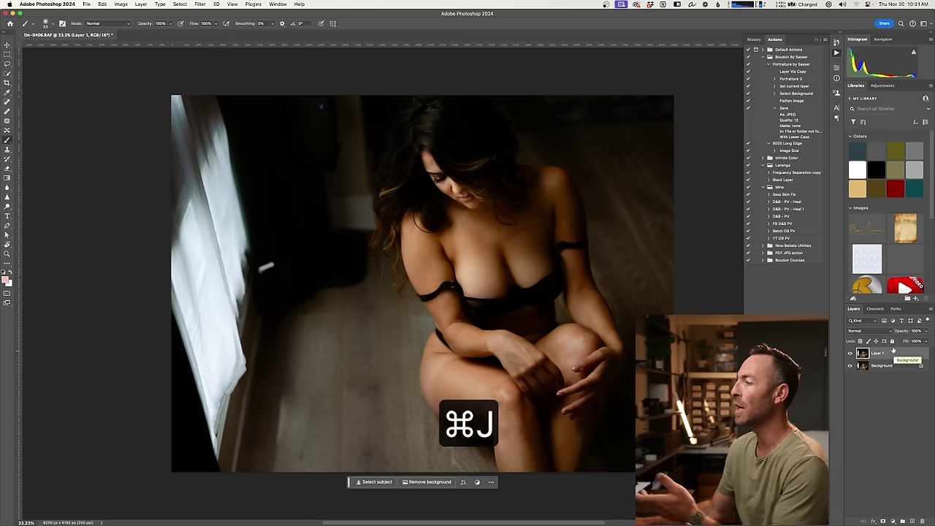
{"action": "left_click", "coordinate": [199, 4]}
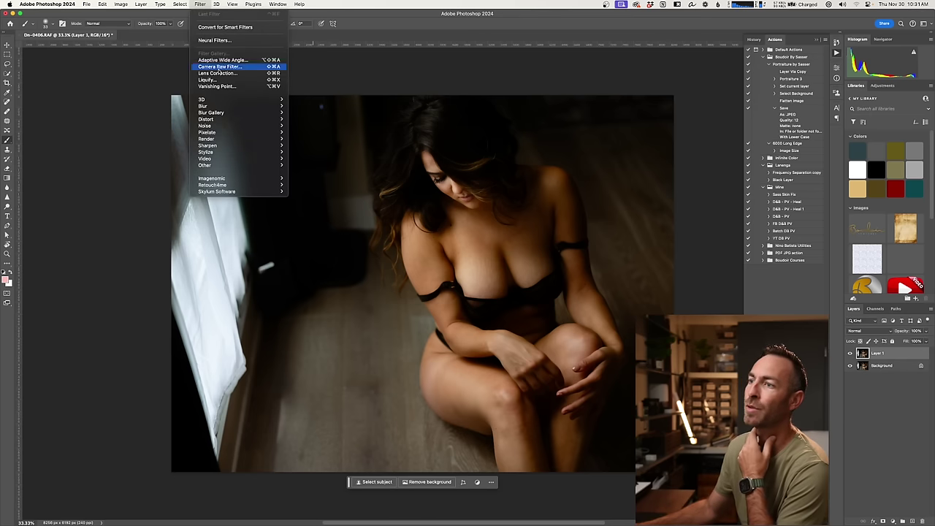
{"action": "mouse_move", "coordinate": [255, 185]}
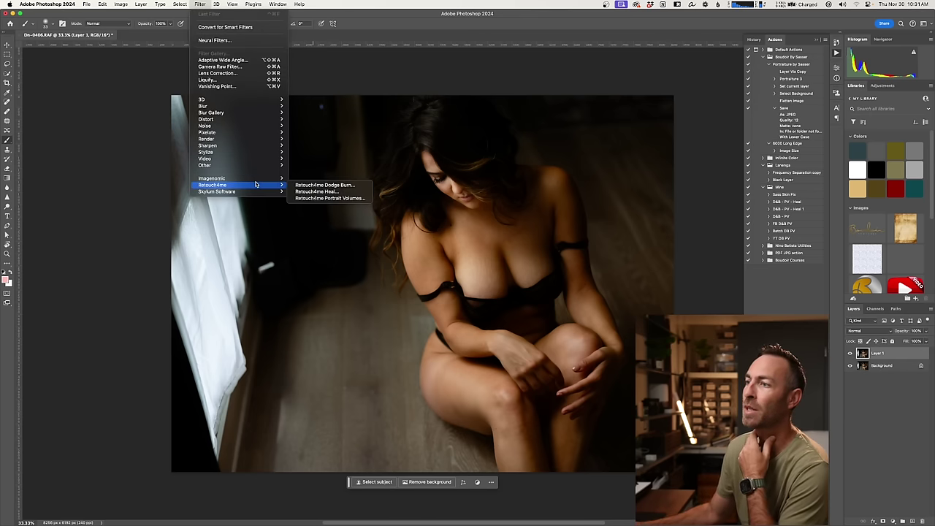
{"action": "left_click", "coordinate": [306, 198]}
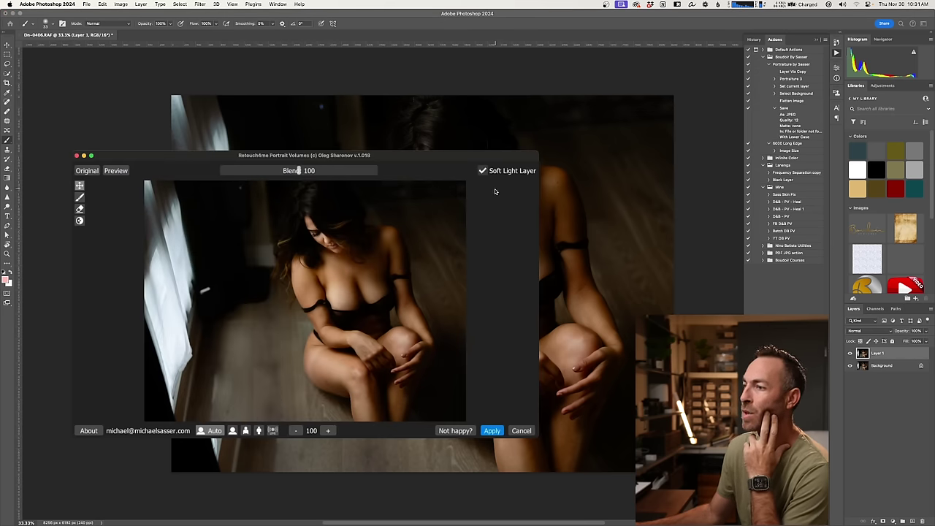
{"action": "left_click", "coordinate": [493, 430]}
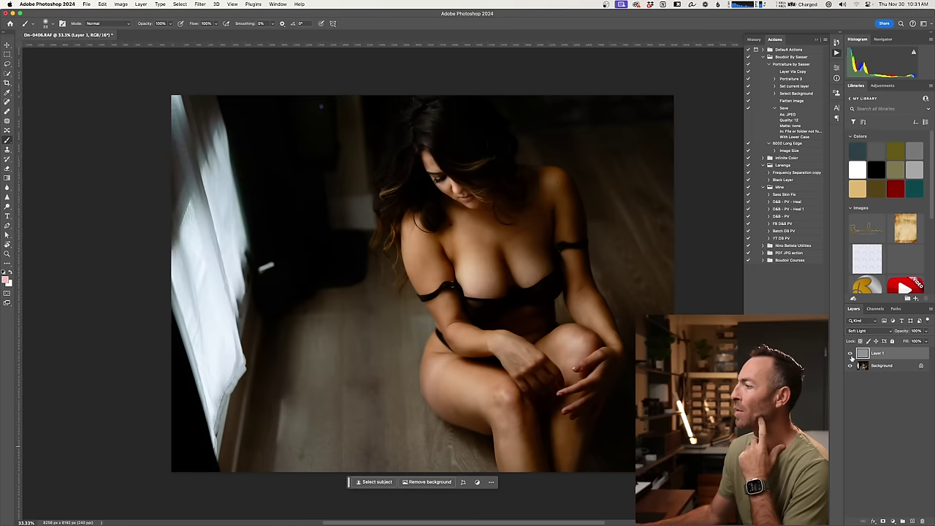
Step: Toggle Layer 1's visibility to compare the portrait with and without the Portrait Volumes effect
{"action": "left_click", "coordinate": [850, 354]}
{"action": "left_click", "coordinate": [850, 354]}
{"action": "left_click", "coordinate": [850, 354]}
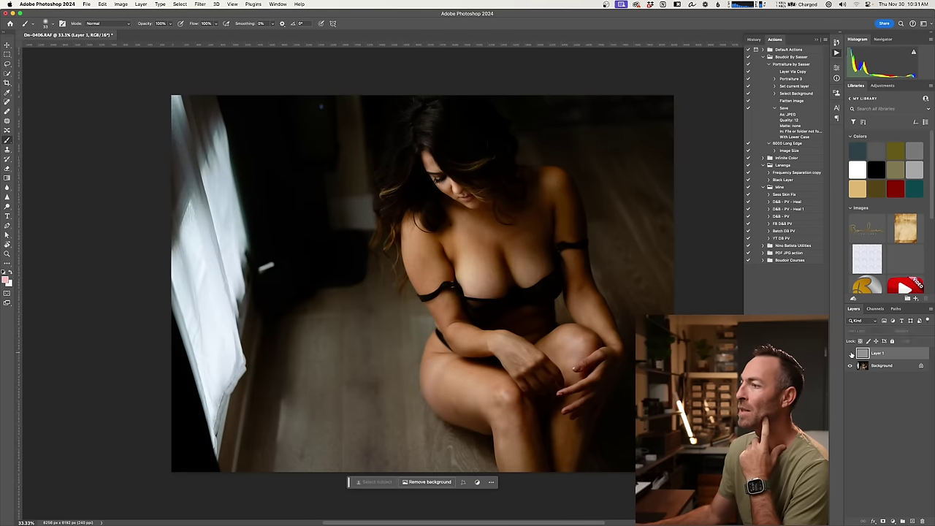
{"action": "left_click", "coordinate": [850, 354]}
{"action": "left_click", "coordinate": [850, 354]}
{"action": "left_click", "coordinate": [850, 354]}
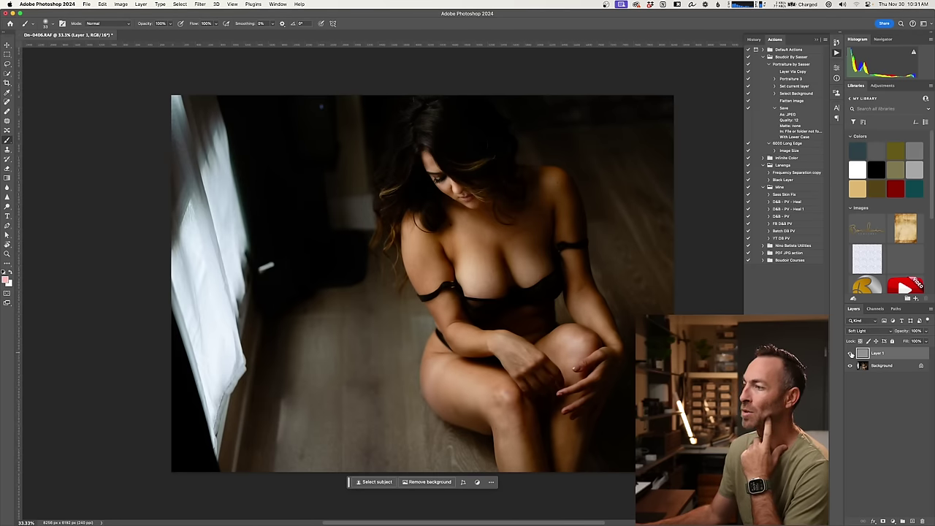
{"action": "key", "text": "super+z"}
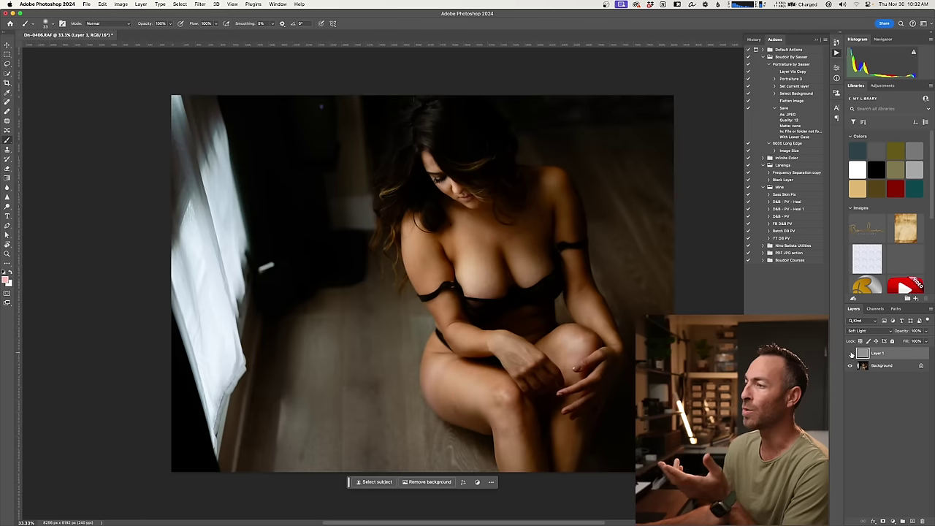
{"action": "left_click", "coordinate": [850, 353]}
{"action": "left_click", "coordinate": [850, 354]}
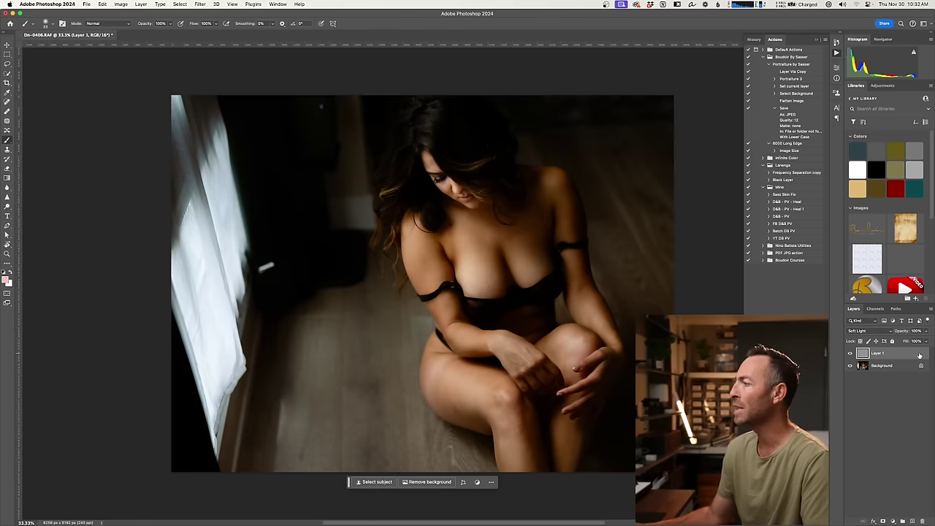
Step: Duplicate Layer 1 to strengthen the Portrait Volumes effect and compare the stacked layers with the Background alone
{"action": "key", "text": "super+j"}
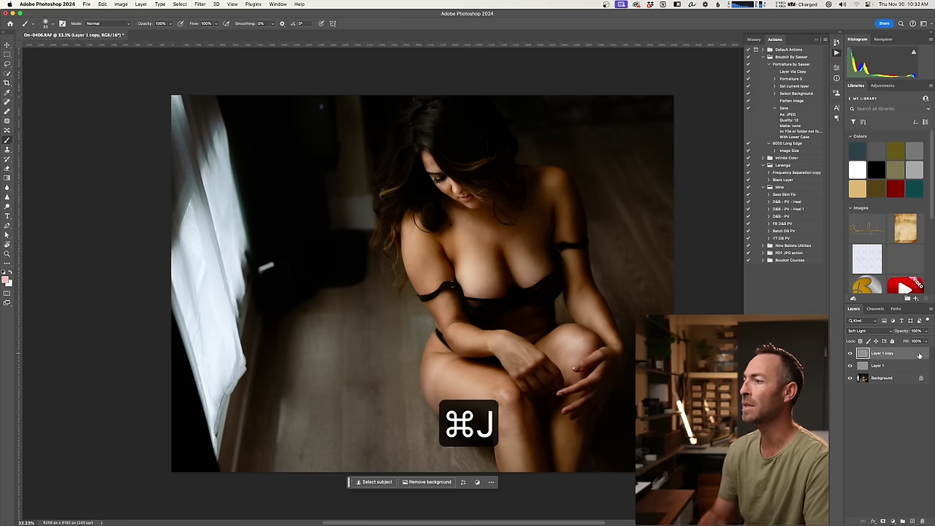
{"action": "left_click", "coordinate": [850, 377], "text": "alt"}
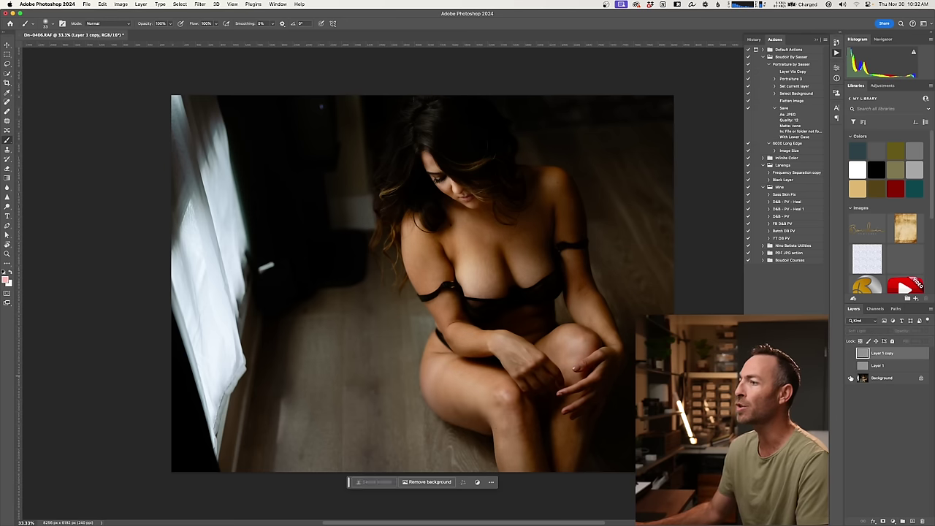
{"action": "left_click", "coordinate": [850, 377], "text": "alt"}
{"action": "left_click", "coordinate": [850, 378], "text": "alt"}
{"action": "left_click", "coordinate": [850, 378], "text": "alt"}
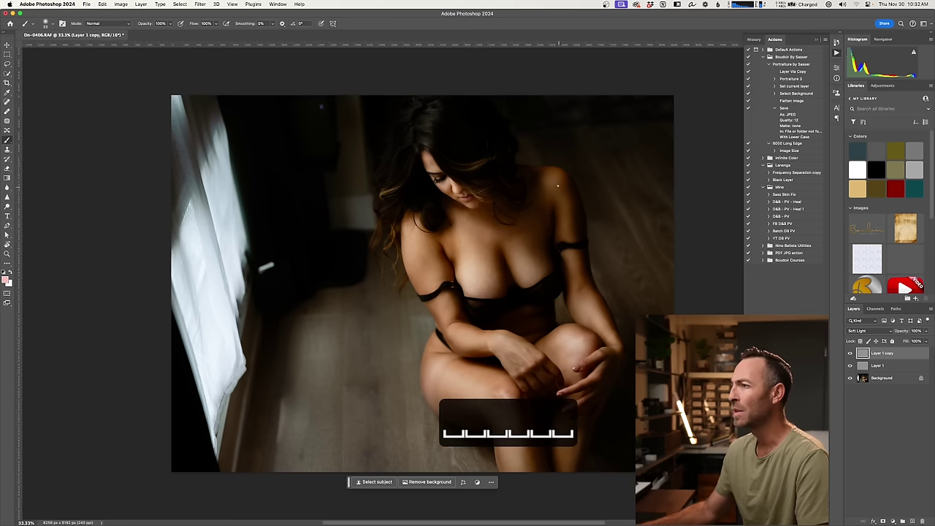
{"action": "left_click", "coordinate": [850, 377], "text": "alt"}
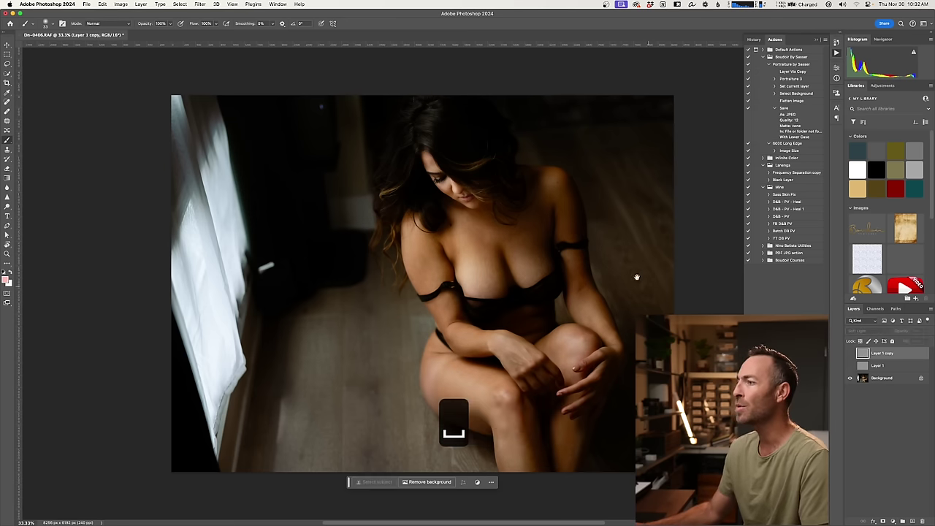
{"action": "left_click", "coordinate": [579, 245], "text": "super"}
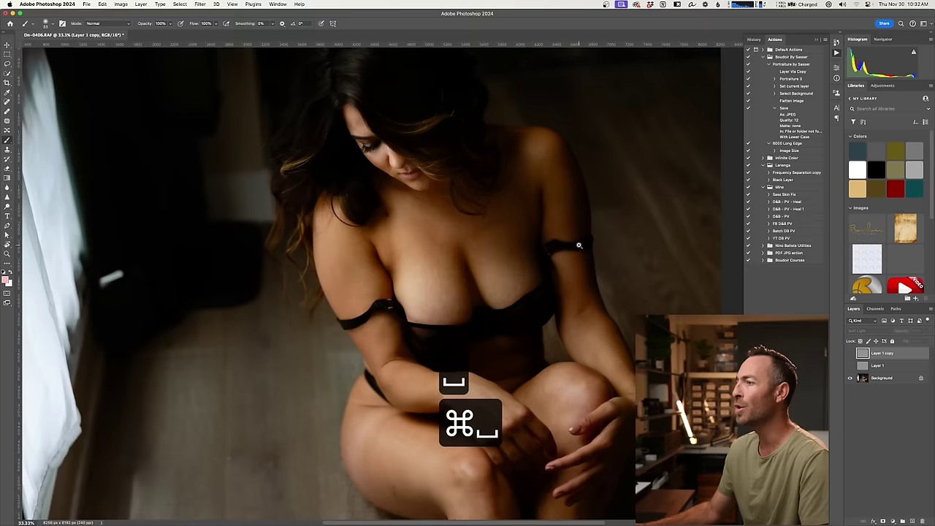
{"action": "left_click", "coordinate": [850, 378], "text": "alt"}
{"action": "left_click", "coordinate": [850, 378], "text": "alt"}
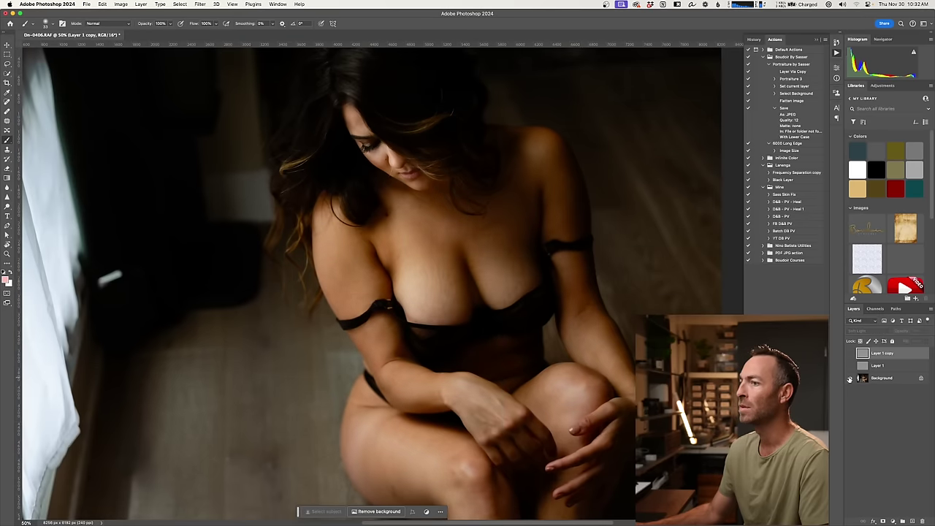
{"action": "left_click", "coordinate": [850, 378], "text": "alt"}
{"action": "key", "text": "super+minus"}
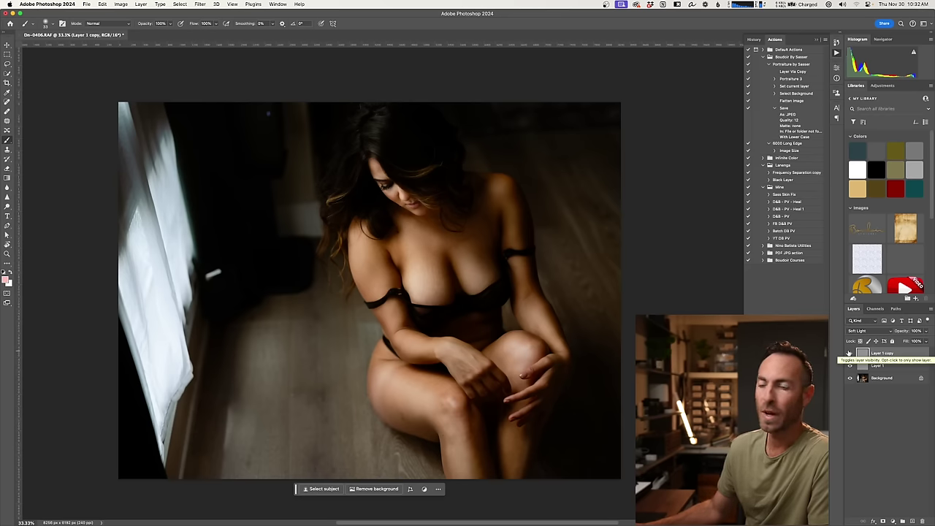
Step: Hide Layer 1 and its copy and run the Sass Dodge and Burn action above the Background
{"action": "left_click", "coordinate": [849, 353]}
{"action": "left_click", "coordinate": [883, 366]}
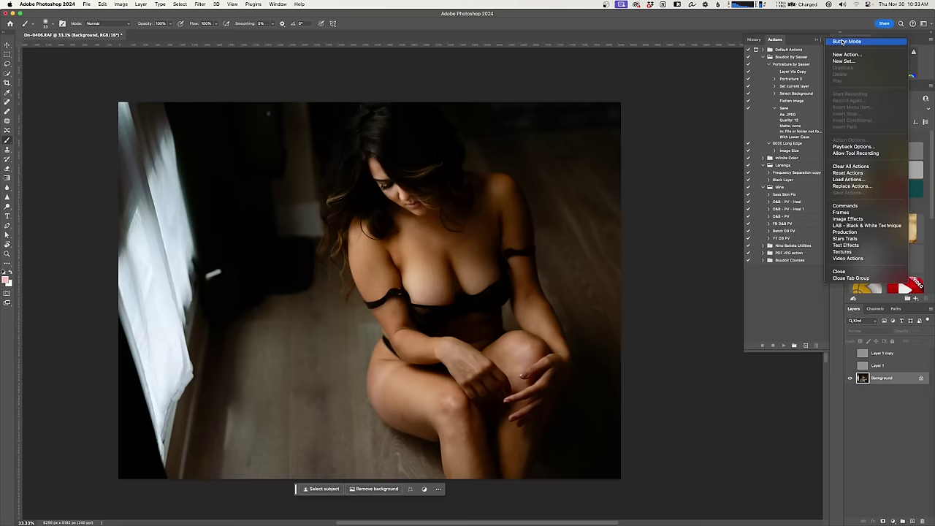
{"action": "left_click", "coordinate": [842, 79]}
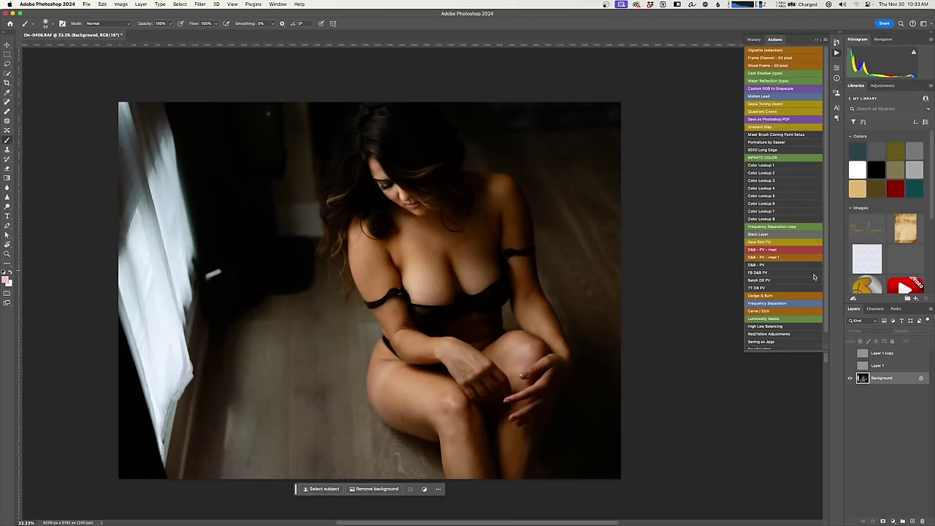
{"action": "scroll", "coordinate": [788, 281], "scroll_direction": "down", "scroll_amount": 1}
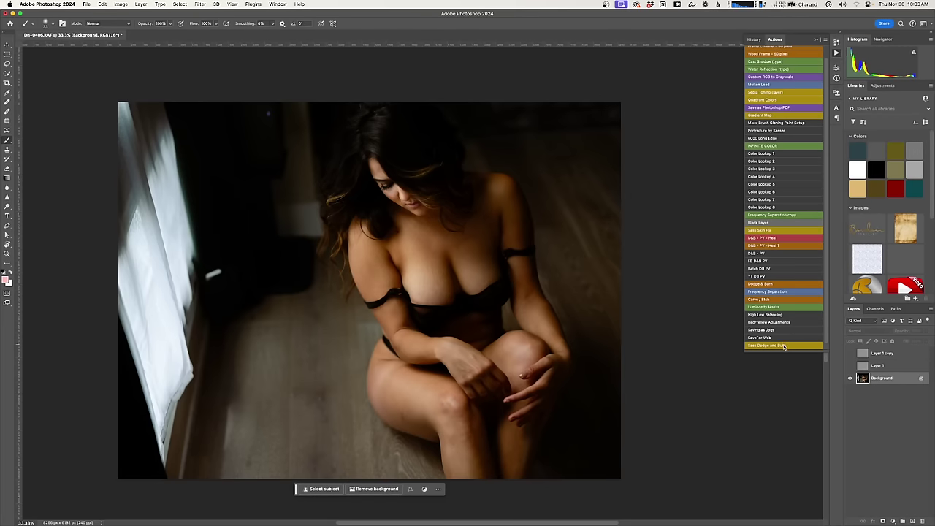
{"action": "left_click", "coordinate": [783, 345]}
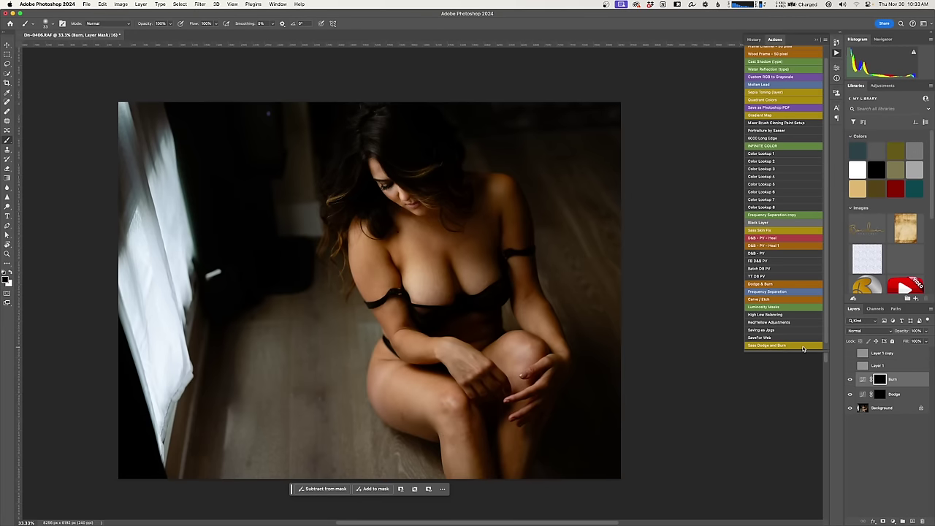
Step: Examine the curve adjustments of the Burn and Dodge layers
{"action": "left_click", "coordinate": [863, 379]}
{"action": "double_click", "coordinate": [862, 379]}
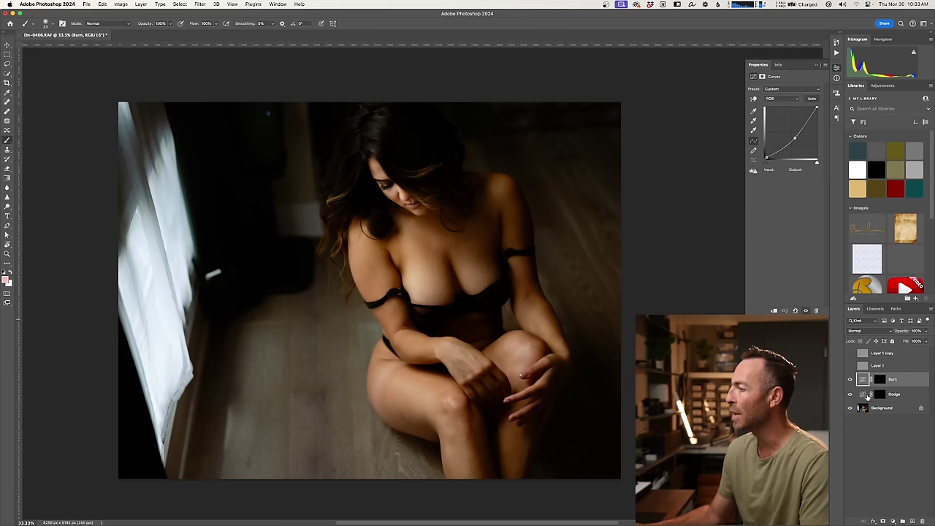
{"action": "left_click", "coordinate": [863, 394]}
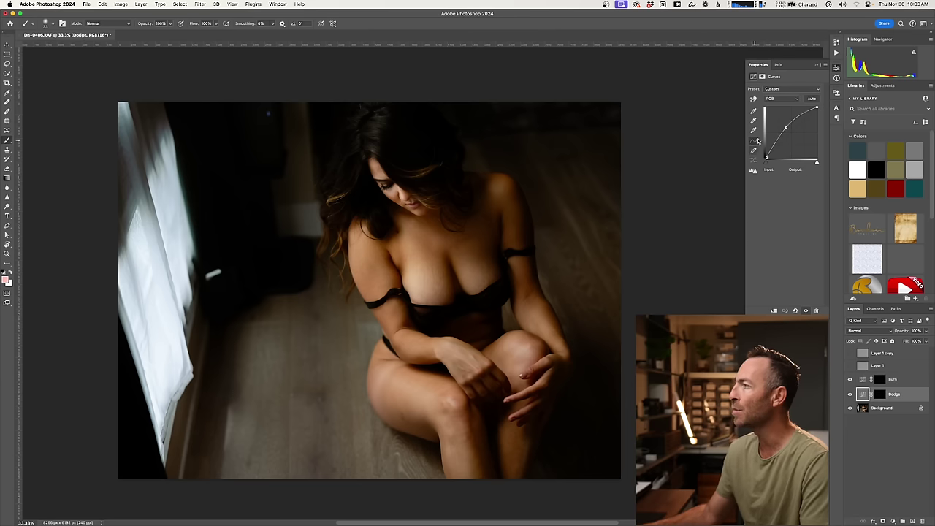
Step: Brush white at 3% flow on the Dodge layer's mask over the chest and arm, and toggle the Burn layer's visibility
{"action": "left_click", "coordinate": [879, 394]}
{"action": "left_click_drag", "start_coordinate": [433, 302], "coordinate": [438, 312]}
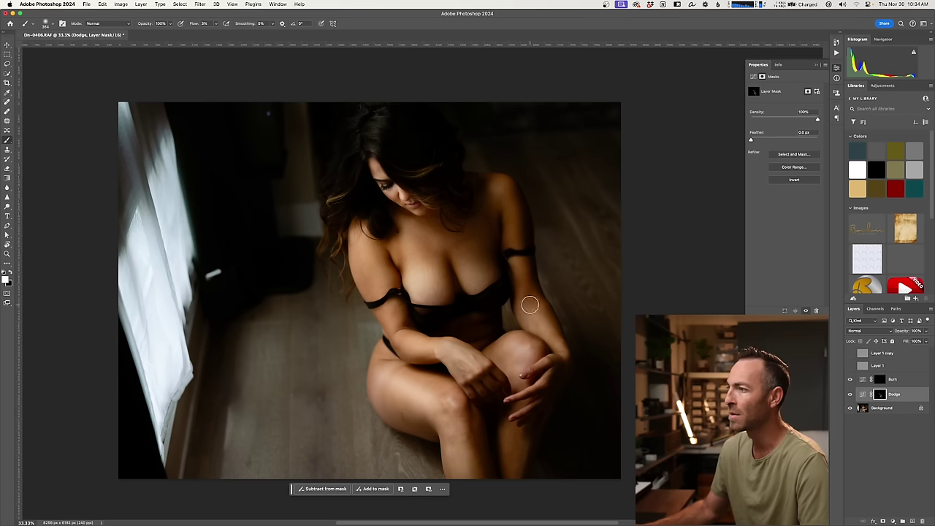
{"action": "left_click_drag", "start_coordinate": [457, 258], "coordinate": [469, 259]}
{"action": "left_click_drag", "start_coordinate": [390, 240], "coordinate": [376, 258]}
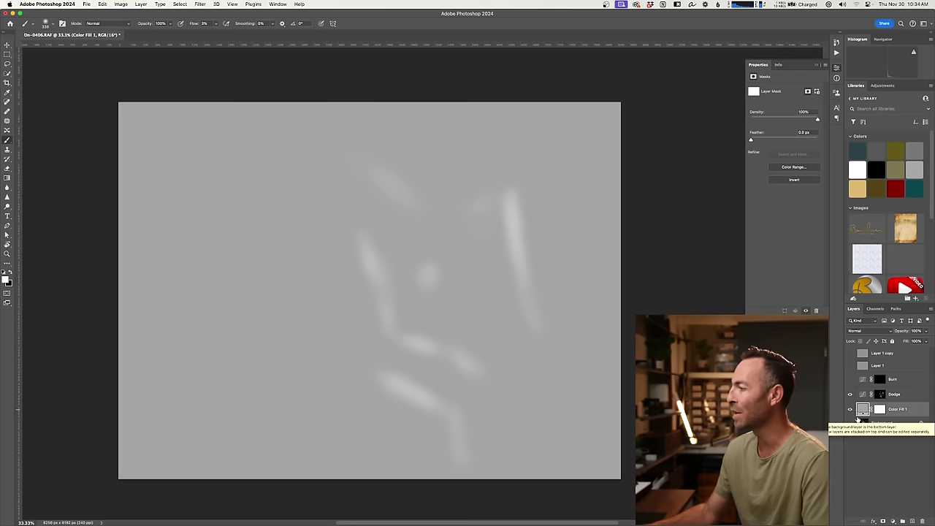
{"action": "left_click", "coordinate": [849, 379]}
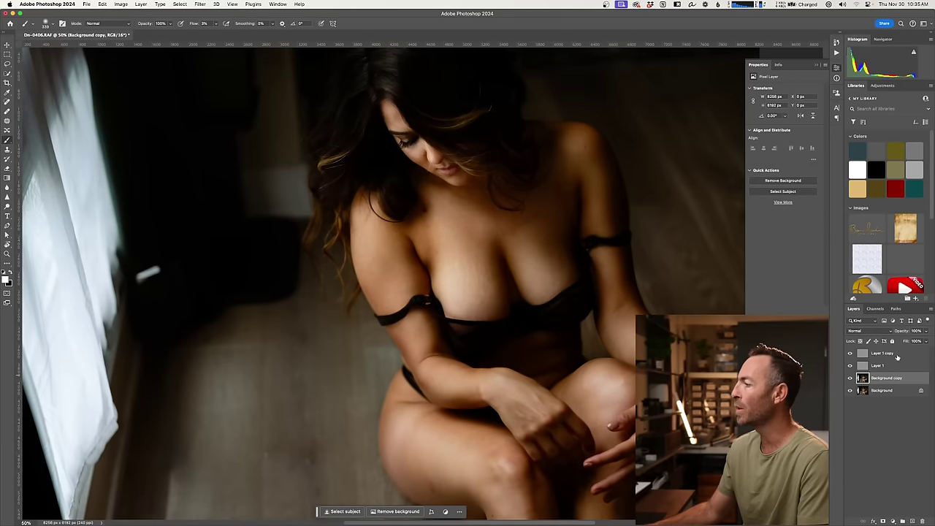
Step: Apply Retouch4me Heal to the Background copy layer beneath the two Portrait Volumes layers
{"action": "left_click", "coordinate": [897, 354]}
{"action": "left_click", "coordinate": [887, 366]}
{"action": "left_click", "coordinate": [885, 355]}
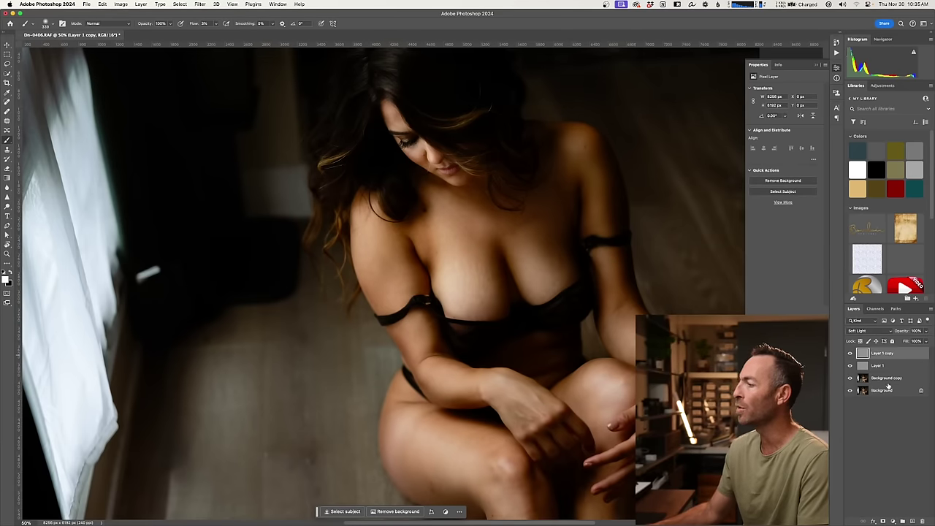
{"action": "left_click", "coordinate": [886, 379]}
{"action": "left_click", "coordinate": [206, 3]}
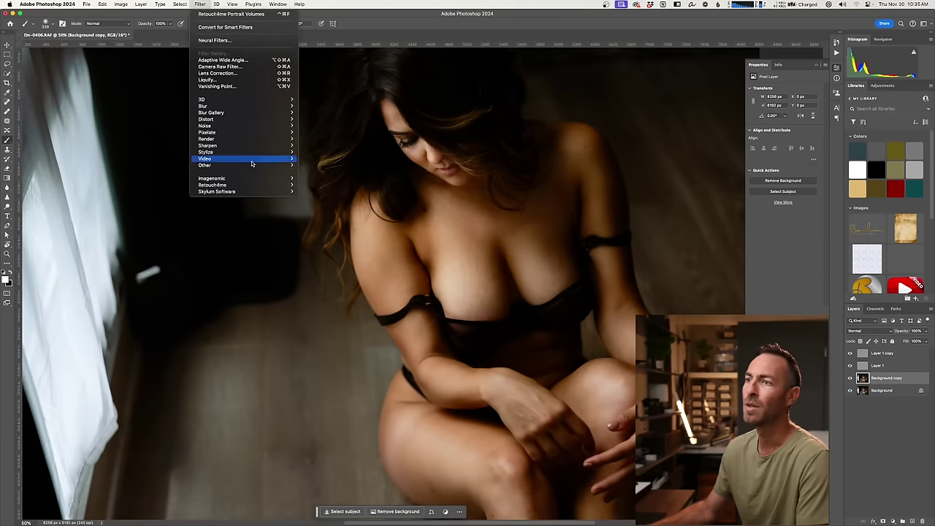
{"action": "mouse_move", "coordinate": [281, 184]}
{"action": "left_click", "coordinate": [322, 194]}
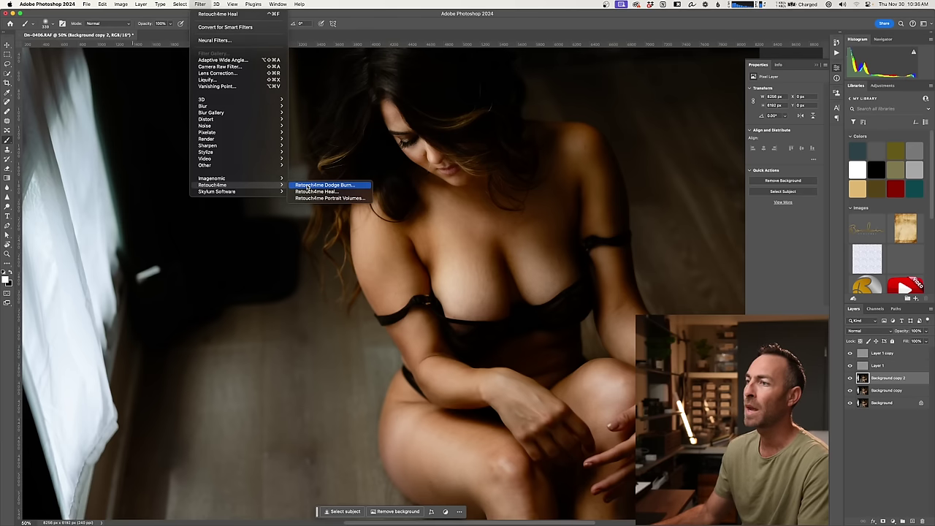
Step: Apply Retouch4me Dodge Burn to Background copy 2 and compare the full layer stack with the original Background
{"action": "left_click", "coordinate": [303, 185]}
{"action": "key", "text": "super+minus"}
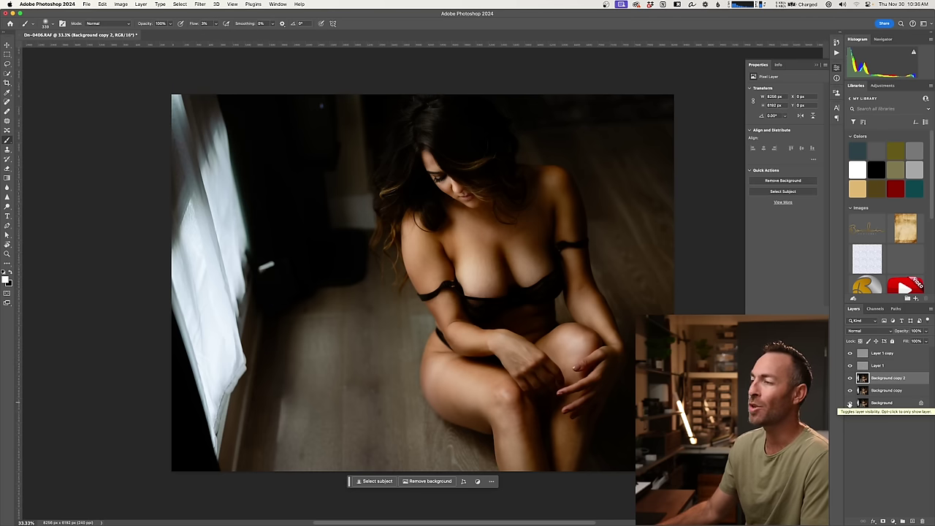
{"action": "left_click", "coordinate": [849, 403], "text": "alt"}
{"action": "left_click", "coordinate": [849, 403], "text": "alt"}
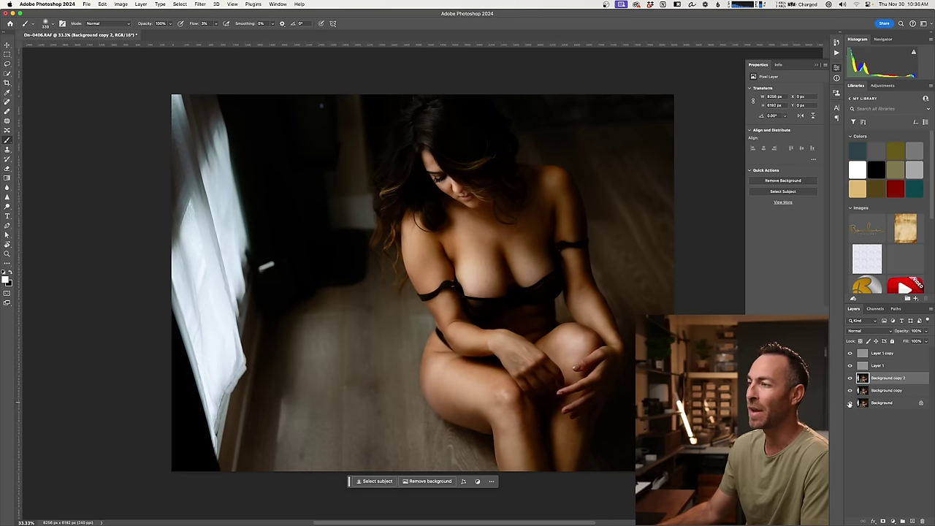
Step: Compare the full retouching layer stack with the original Background by isolating and restoring the layers
{"action": "left_click", "coordinate": [849, 403], "text": "alt"}
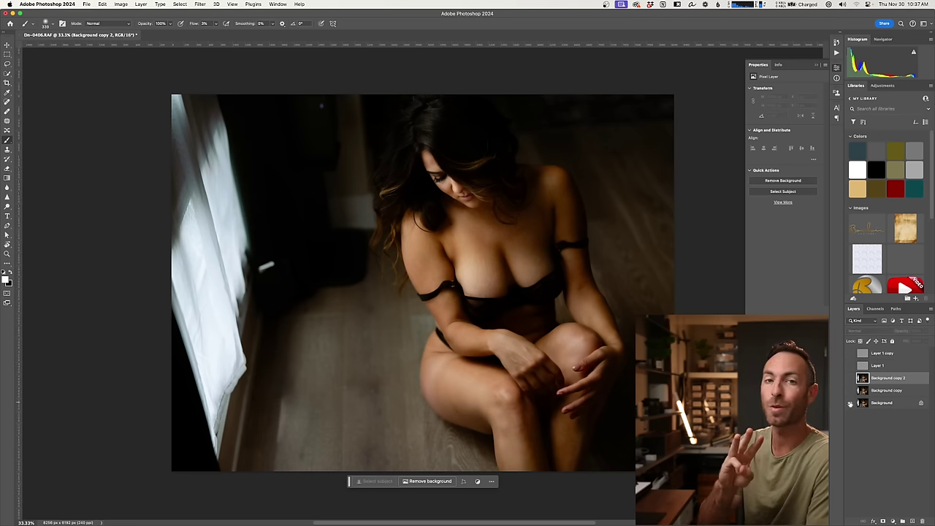
{"action": "left_click", "coordinate": [849, 404], "text": "alt"}
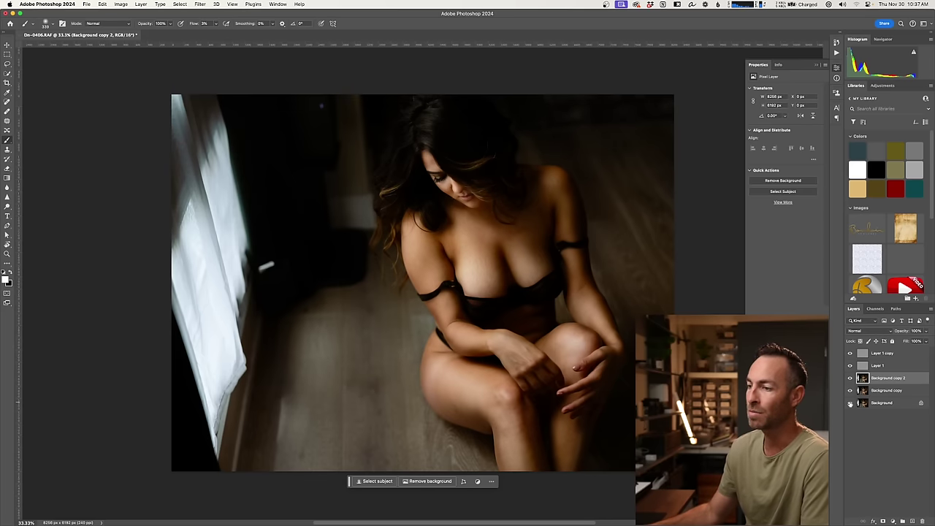
{"action": "left_click", "coordinate": [849, 403], "text": "alt"}
{"action": "left_click", "coordinate": [850, 403], "text": "alt"}
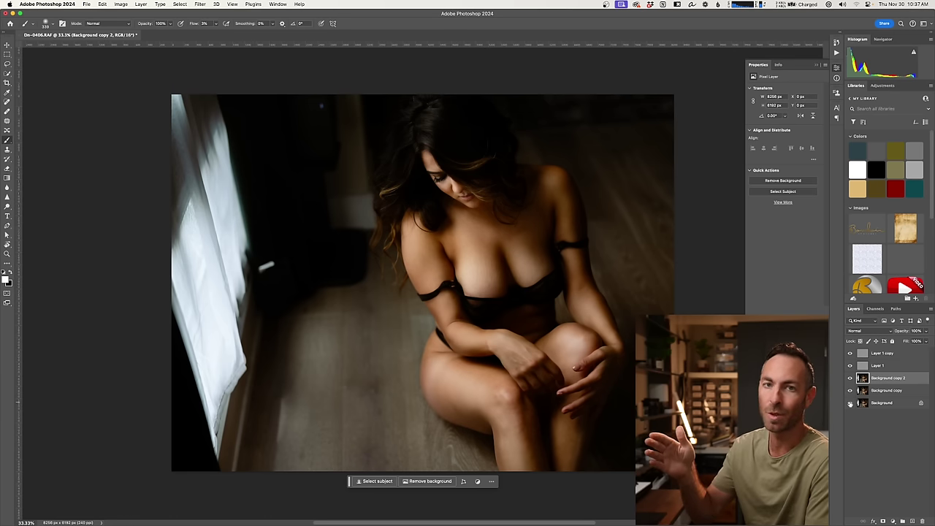
Step: Hide Layer 1 copy and reduce the opacity of Layer 1 to about 59% and Background copy 2 to about 53%
{"action": "left_click", "coordinate": [849, 353]}
{"action": "left_click", "coordinate": [883, 365]}
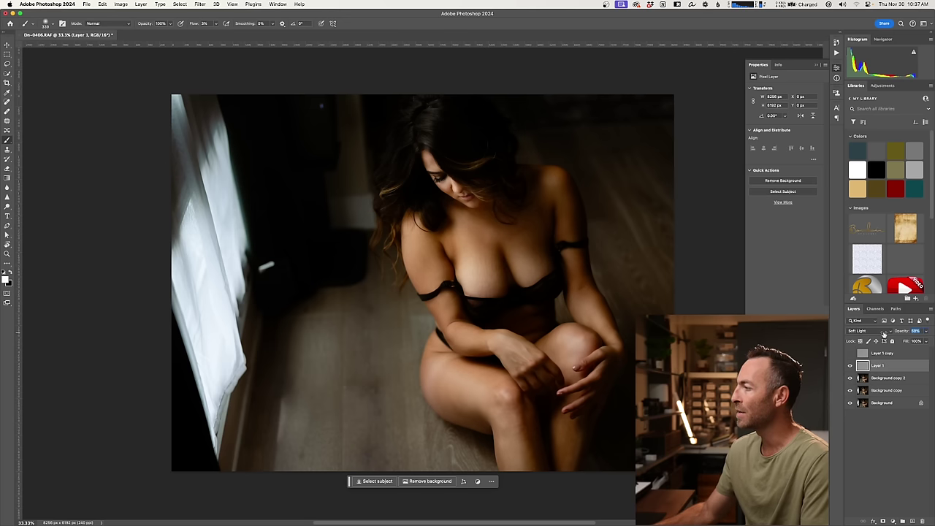
{"action": "key", "text": "alt+bracketleft"}
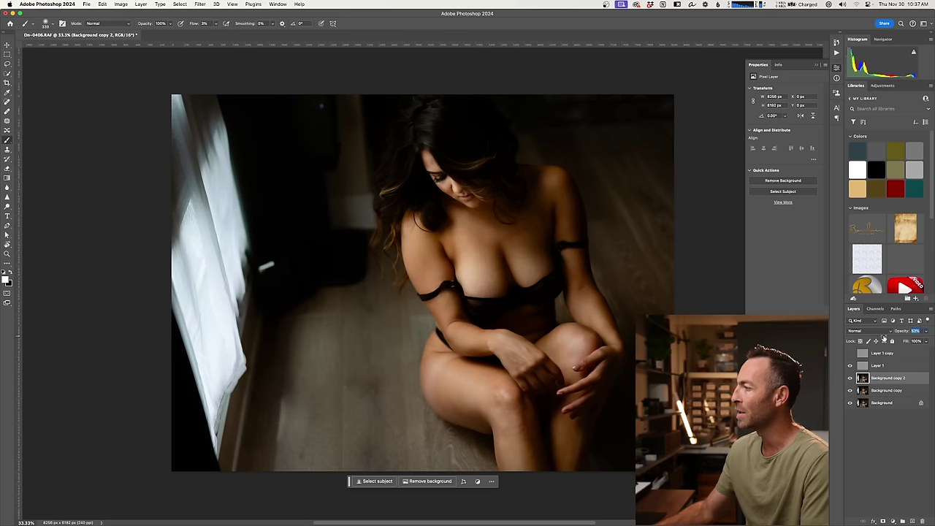
{"action": "key", "text": "super+0"}
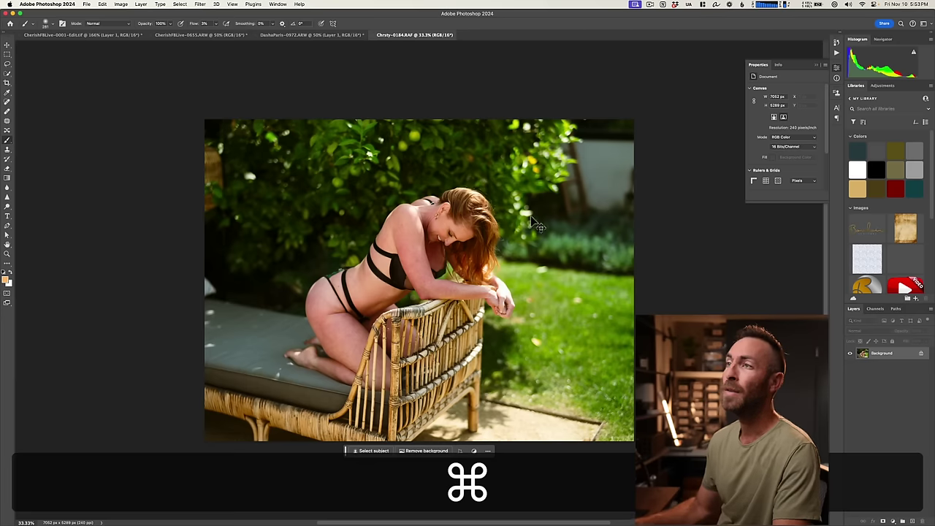
Step: Duplicate the garden portrait's Background, apply Retouch4me Portrait Volumes to the copy, and set its blend mode to Soft Light
{"action": "key", "text": "super+j"}
{"action": "left_click", "coordinate": [200, 5]}
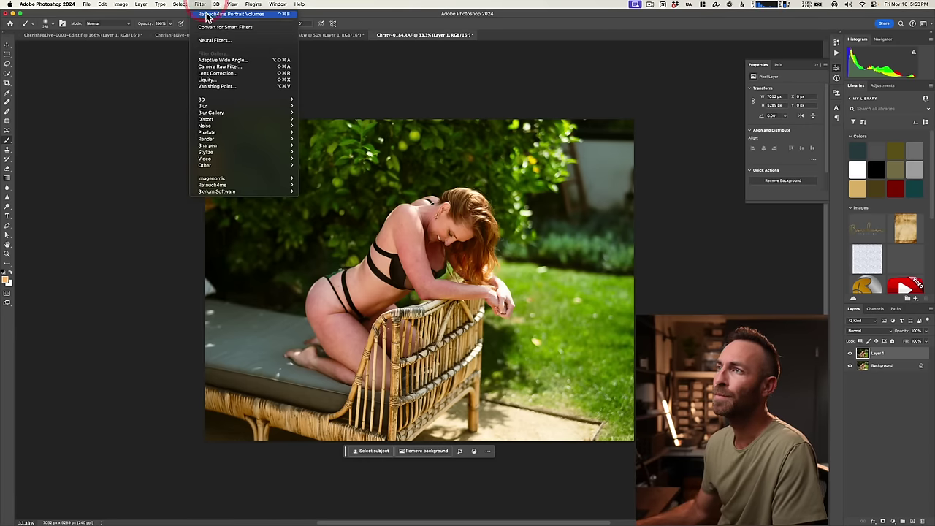
{"action": "left_click", "coordinate": [200, 5]}
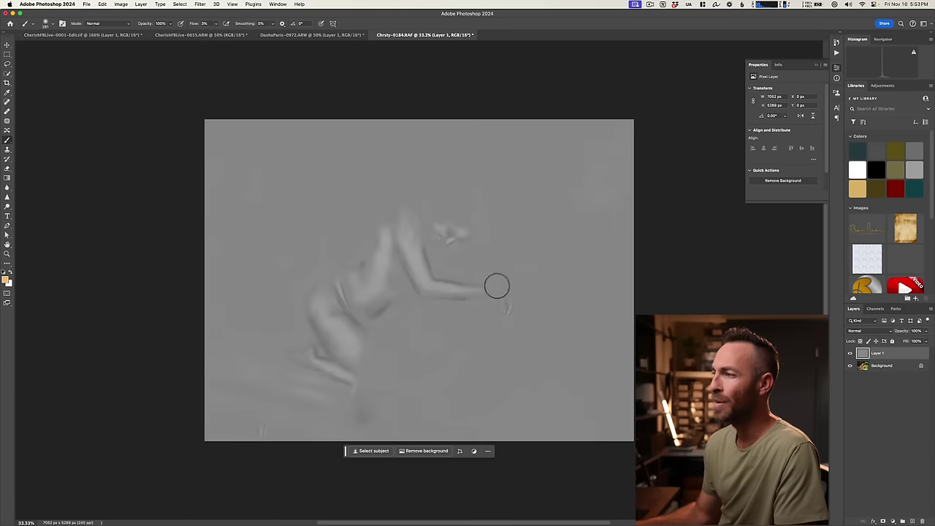
{"action": "left_click", "coordinate": [858, 331]}
{"action": "left_click", "coordinate": [865, 445]}
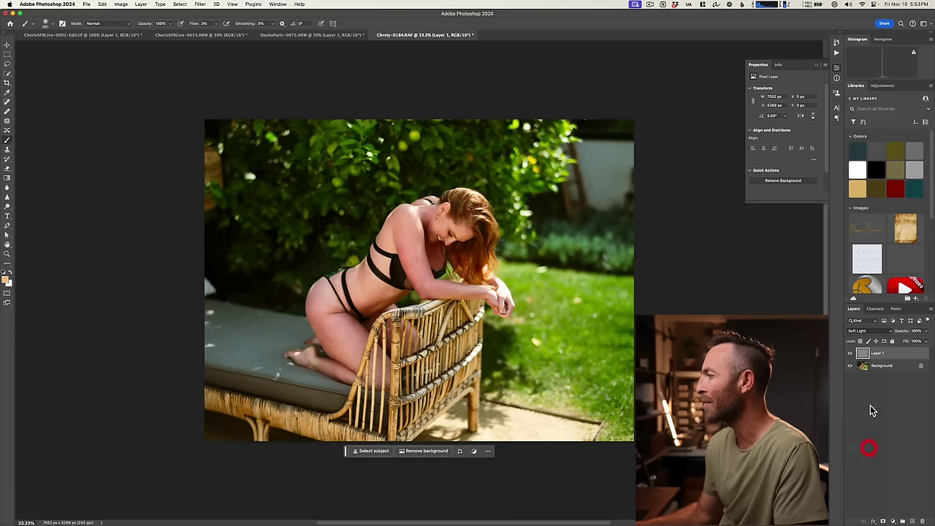
Step: Compare the portrait with and without the Portrait Volumes layer, both in full view and close up on the body
{"action": "left_click", "coordinate": [850, 353]}
{"action": "left_click", "coordinate": [850, 354]}
{"action": "left_click", "coordinate": [850, 353]}
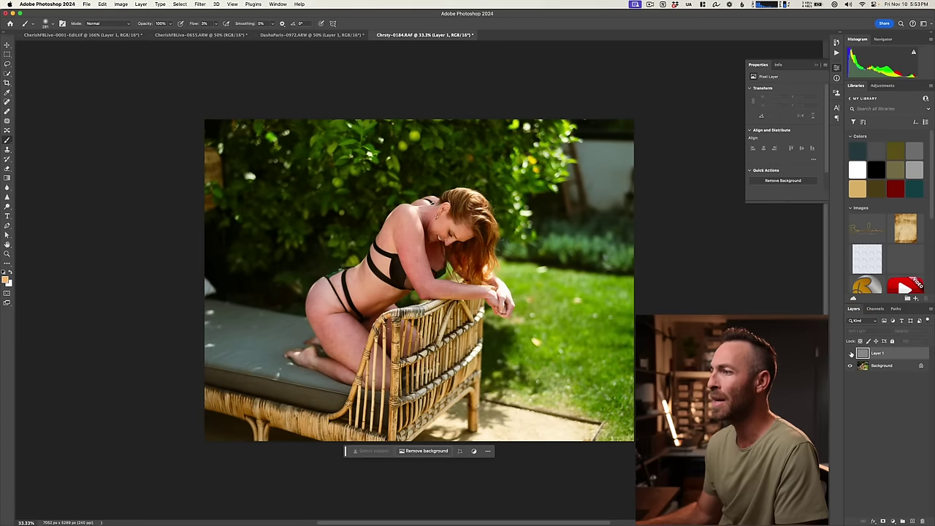
{"action": "left_click", "coordinate": [850, 353]}
{"action": "left_click_drag", "start_coordinate": [439, 301], "coordinate": [441, 301]}
{"action": "left_click", "coordinate": [440, 300], "text": "super"}
{"action": "left_click", "coordinate": [441, 300], "text": "super"}
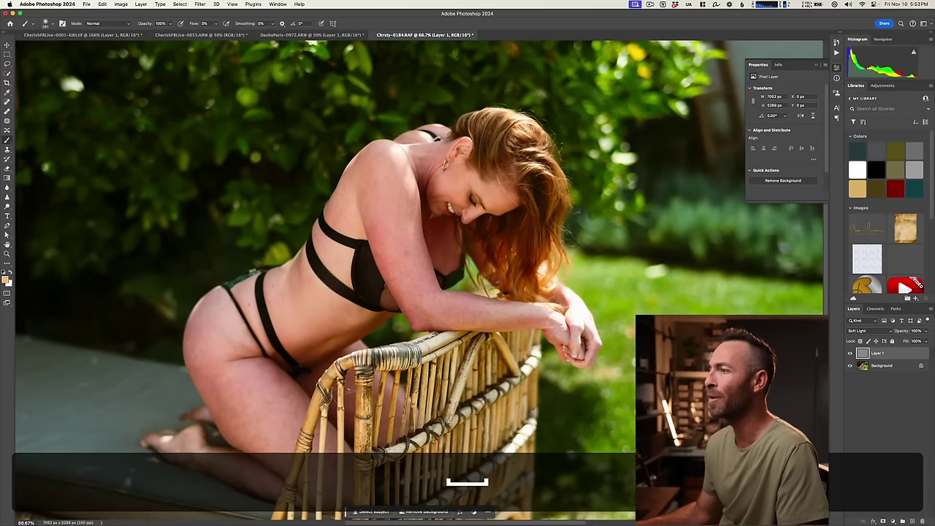
{"action": "left_click", "coordinate": [850, 353]}
{"action": "left_click", "coordinate": [850, 354]}
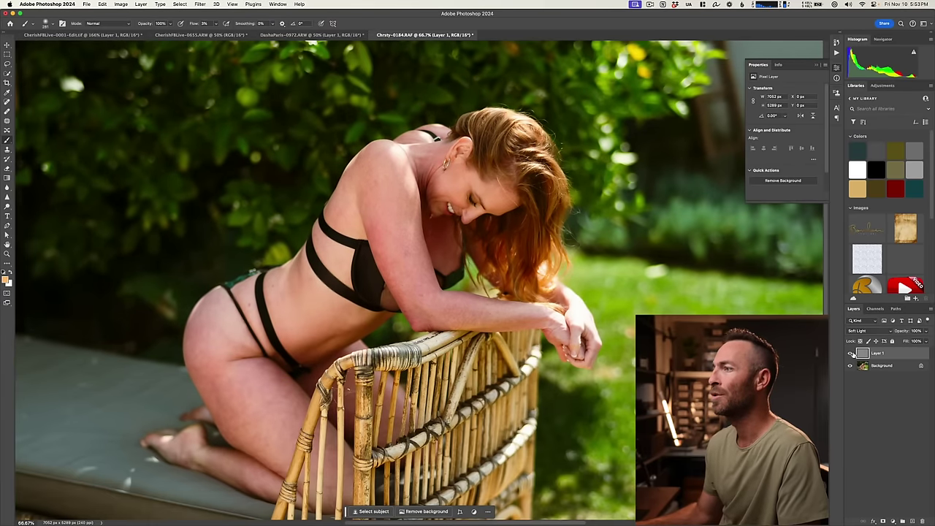
{"action": "left_click", "coordinate": [850, 353]}
{"action": "left_click", "coordinate": [850, 353]}
{"action": "left_click", "coordinate": [850, 353]}
{"action": "left_click", "coordinate": [850, 354]}
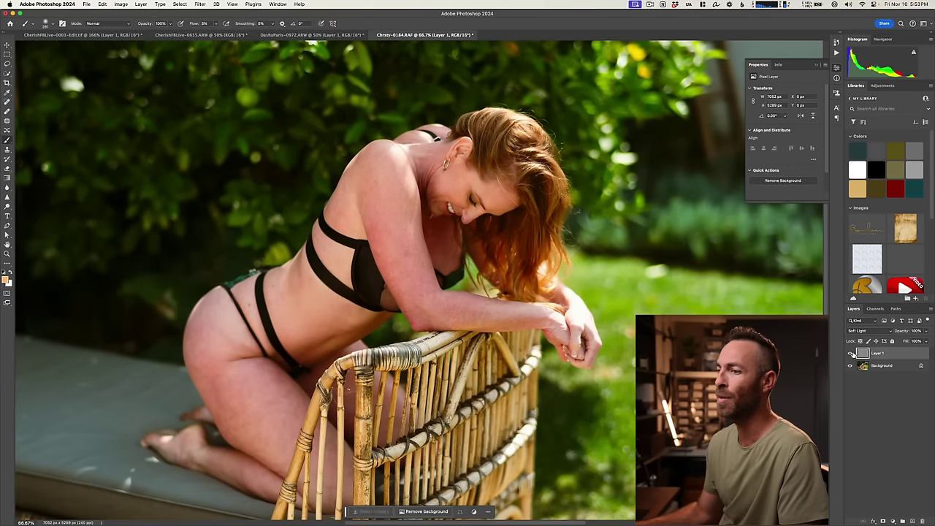
Step: Duplicate the Background beneath Layer 1, apply Retouch4me Dodge Burn to the copy, and set its blend mode to Soft Light
{"action": "left_click_drag", "start_coordinate": [392, 322], "coordinate": [355, 320]}
{"action": "left_click", "coordinate": [385, 303], "text": "super"}
{"action": "left_click", "coordinate": [889, 362]}
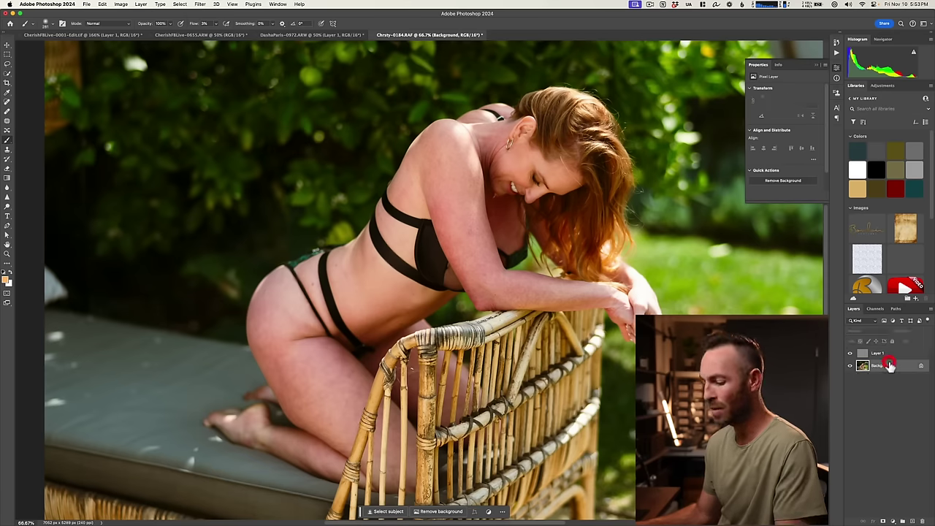
{"action": "key", "text": "super+j"}
{"action": "left_click", "coordinate": [327, 185]}
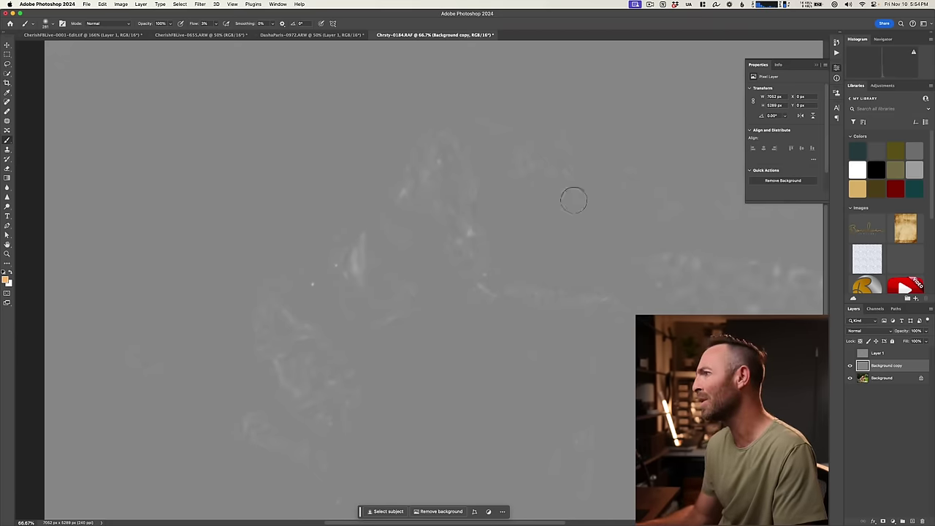
{"action": "left_click", "coordinate": [874, 331]}
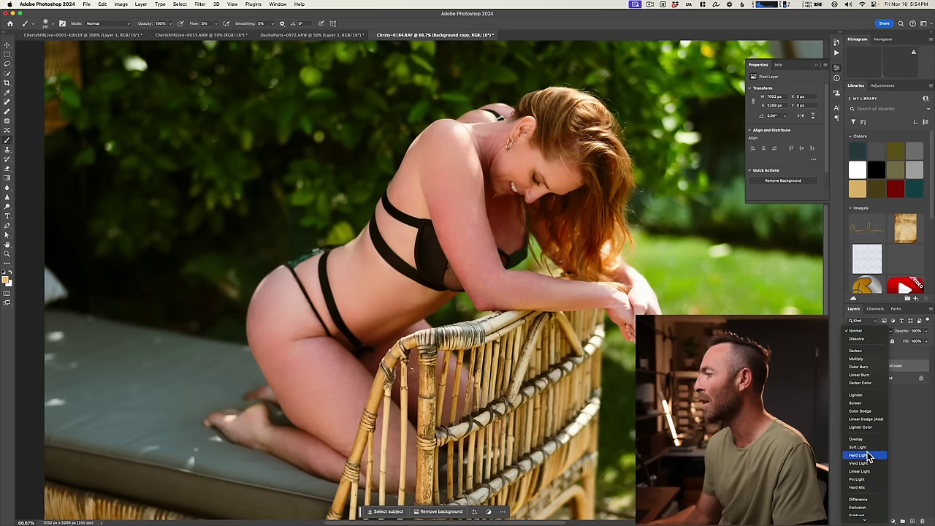
{"action": "left_click", "coordinate": [867, 455]}
Step: Examine the skin on the arm at 200% with the Dodge Burn layer shown and hidden
{"action": "left_click", "coordinate": [849, 365]}
{"action": "left_click", "coordinate": [467, 257], "text": "super"}
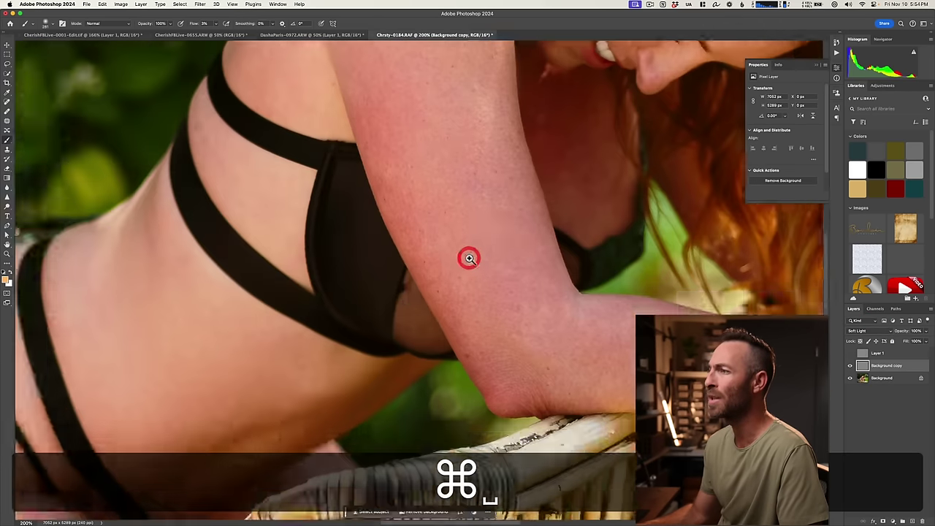
{"action": "left_click", "coordinate": [350, 344]}
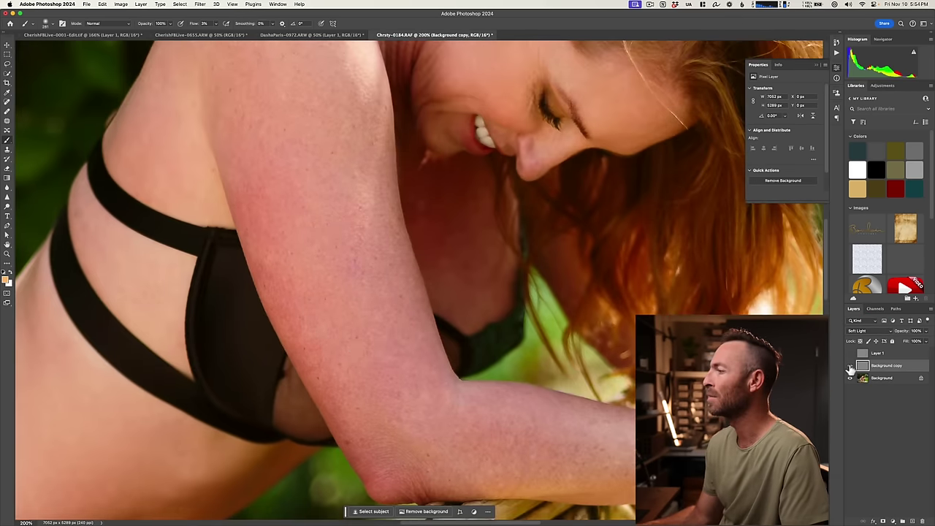
{"action": "left_click", "coordinate": [849, 366]}
{"action": "left_click", "coordinate": [850, 365]}
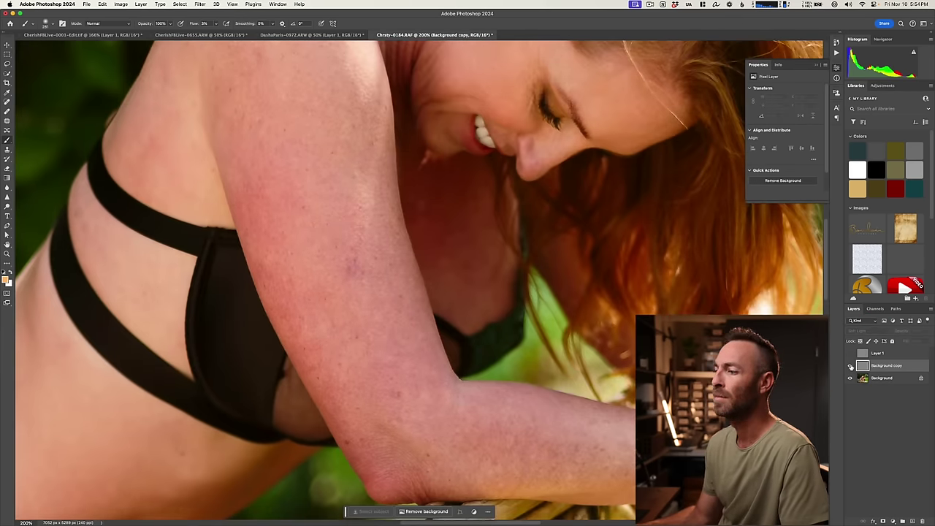
Step: Show Layer 1 together with Background copy and compare both retouching layers with the original Background
{"action": "left_click", "coordinate": [436, 349], "text": "alt"}
{"action": "left_click_drag", "start_coordinate": [434, 310], "coordinate": [484, 242]}
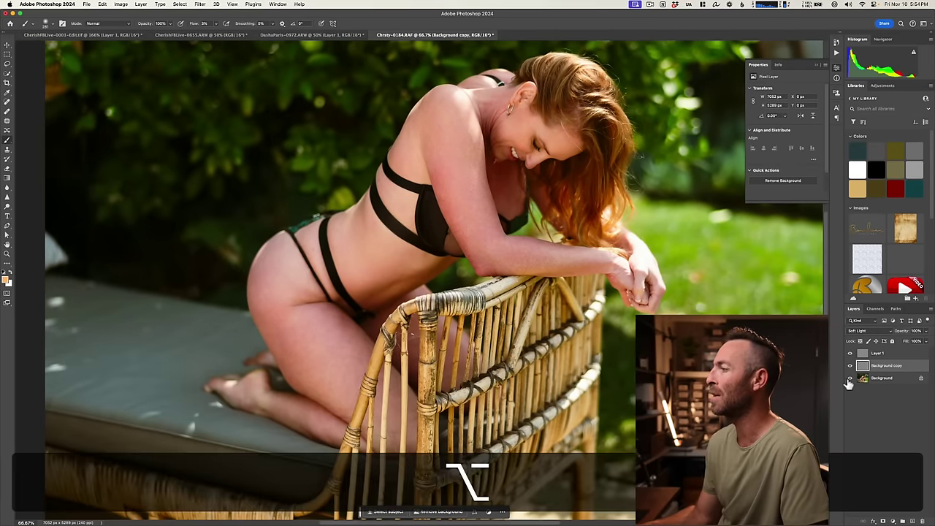
{"action": "left_click", "coordinate": [850, 378], "text": "alt"}
{"action": "left_click", "coordinate": [849, 378], "text": "alt"}
{"action": "left_click", "coordinate": [849, 378], "text": "alt"}
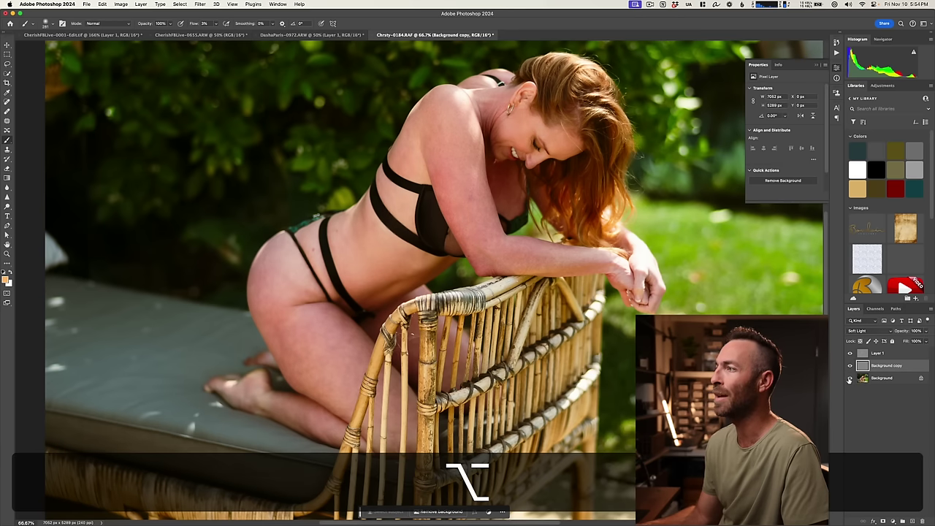
{"action": "left_click", "coordinate": [849, 379], "text": "alt"}
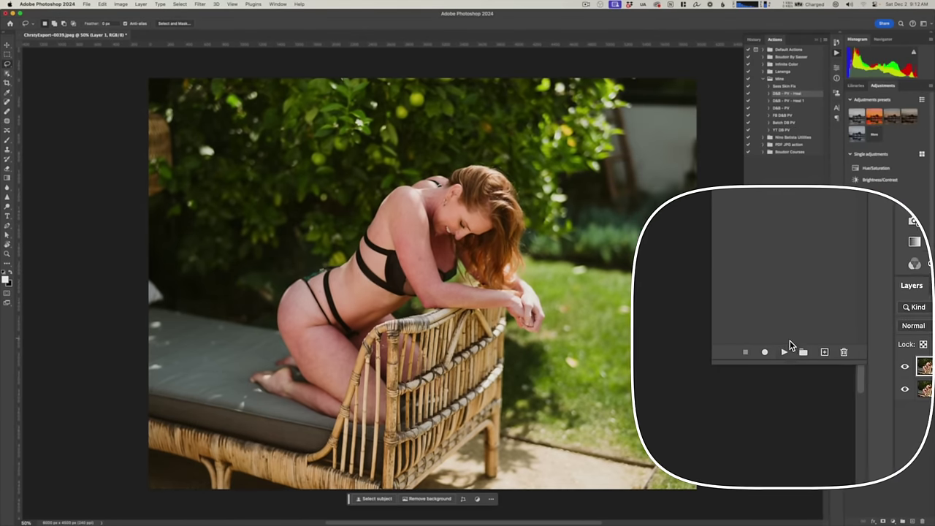
Step: Run the D&B - PV - Heal action on the exported JPEG and compare its layers with the original Background
{"action": "left_click", "coordinate": [787, 344]}
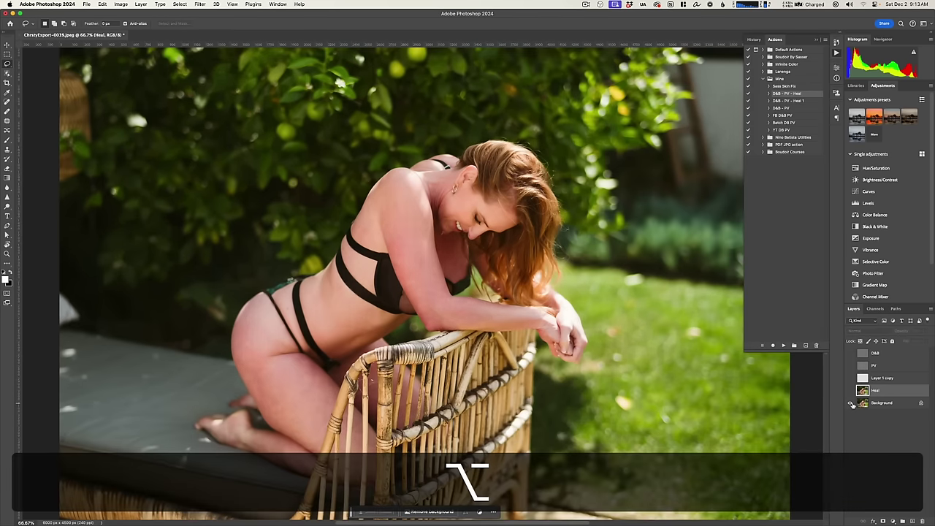
{"action": "left_click", "coordinate": [850, 402], "text": "alt"}
{"action": "left_click", "coordinate": [850, 403], "text": "alt"}
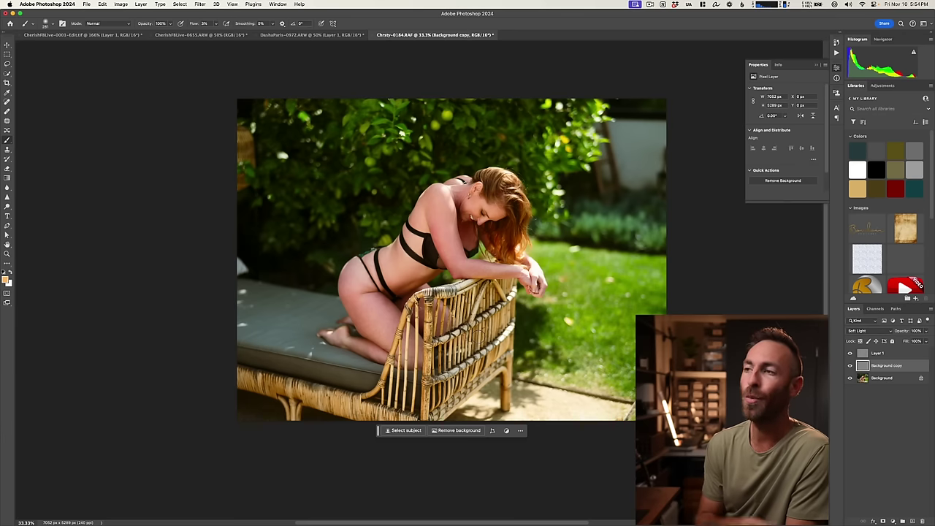